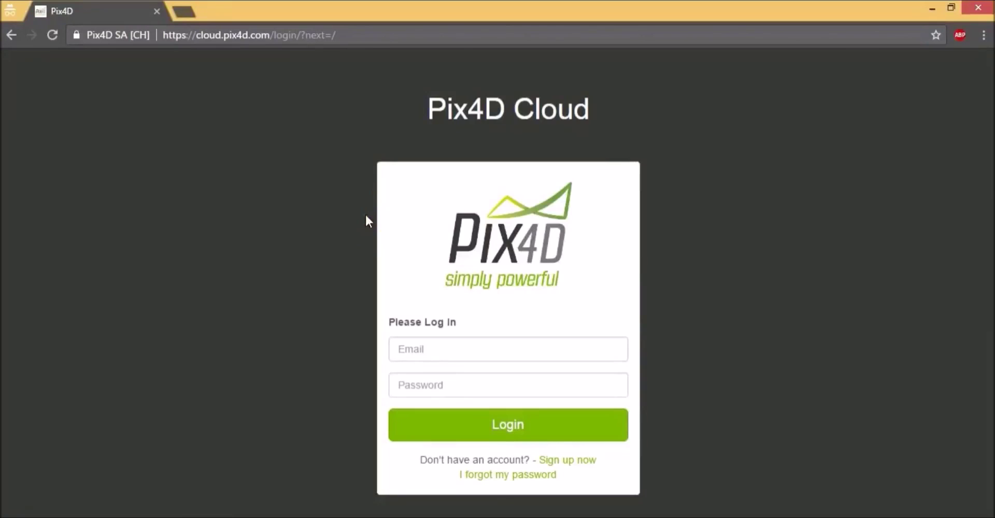
# Step: Follow the 'Sign up now' link to reach the empty free-account registration form
pyautogui.click(411, 179)
pyautogui.click(248, 302)
pyautogui.click(568, 461)
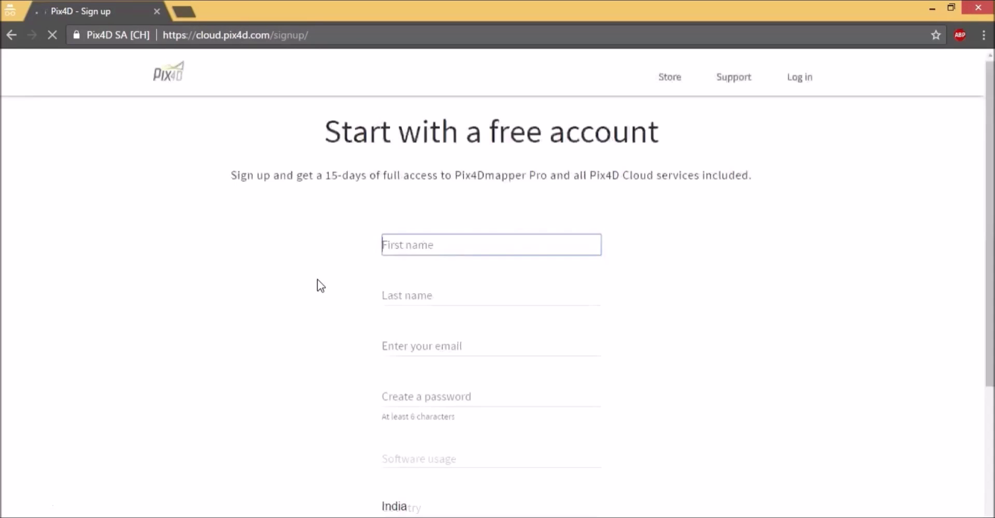
pyautogui.click(415, 246)
pyautogui.click(559, 252)
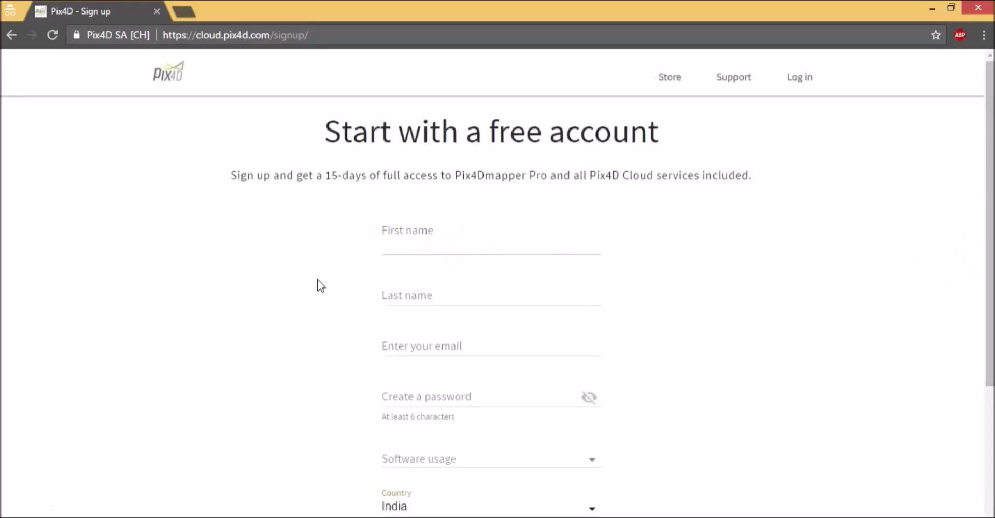
pyautogui.click(455, 249)
pyautogui.click(948, 262)
pyautogui.click(990, 173)
pyautogui.moveTo(991, 174); pyautogui.dragTo(990, 151)
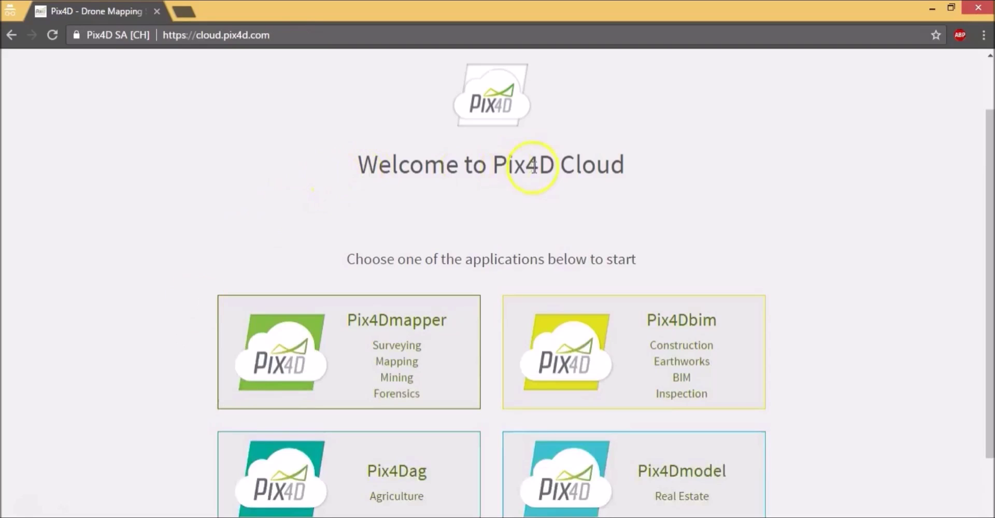
# Step: Open the Quarry demo project from the Pix4Dmapper projects area
pyautogui.moveTo(990, 158); pyautogui.dragTo(991, 193)
pyautogui.scroll(-1, 428, 212)
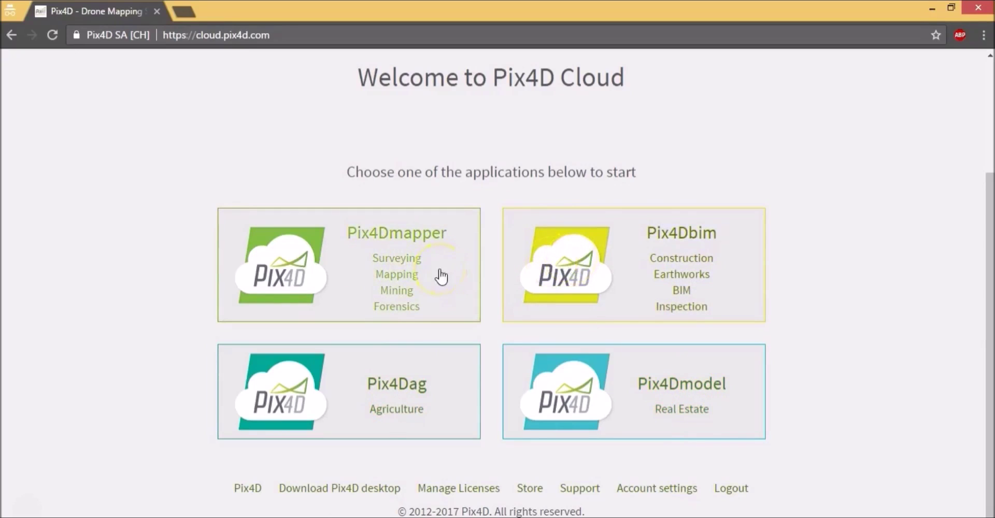
pyautogui.click(456, 268)
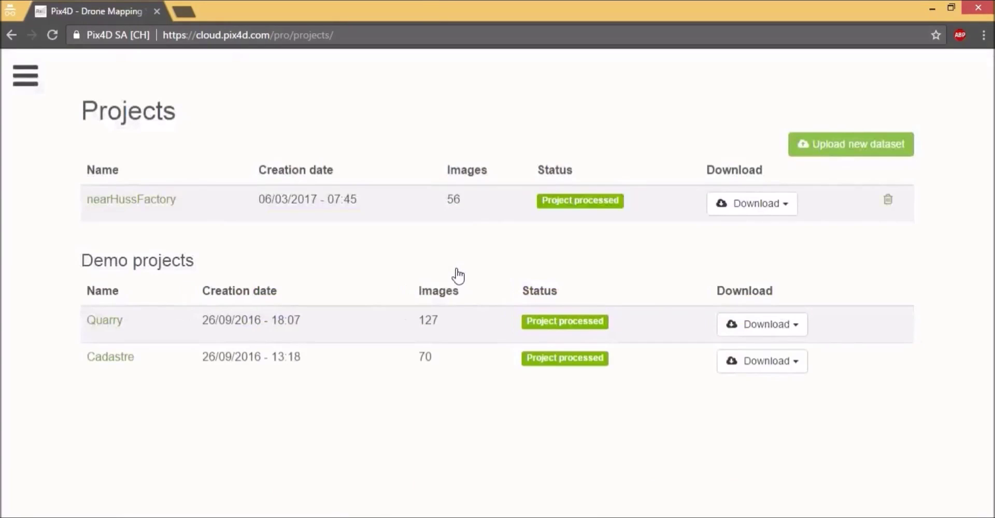
pyautogui.click(105, 324)
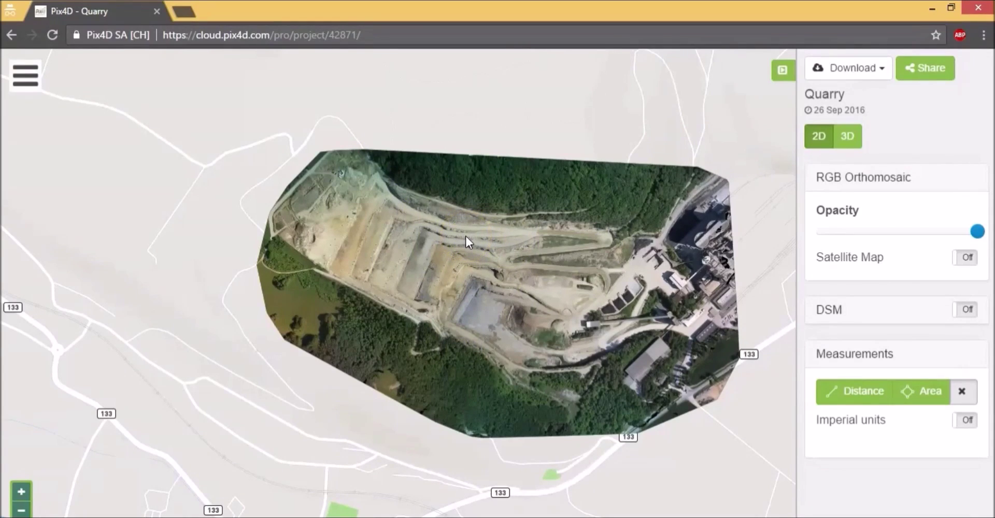
# Step: Review the Quarry project's Download options (mesh, point cloud, DSM), then close the menu
pyautogui.click(881, 73)
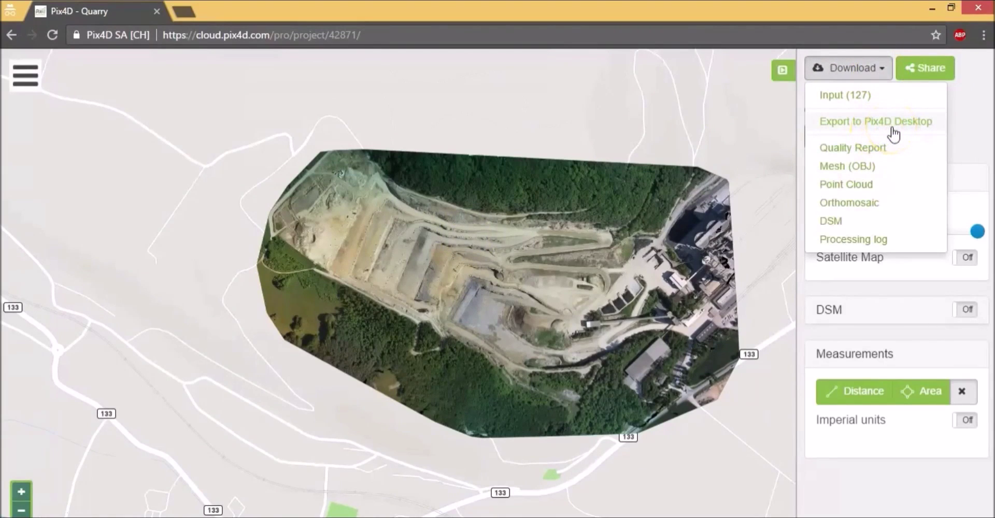
pyautogui.click(878, 155)
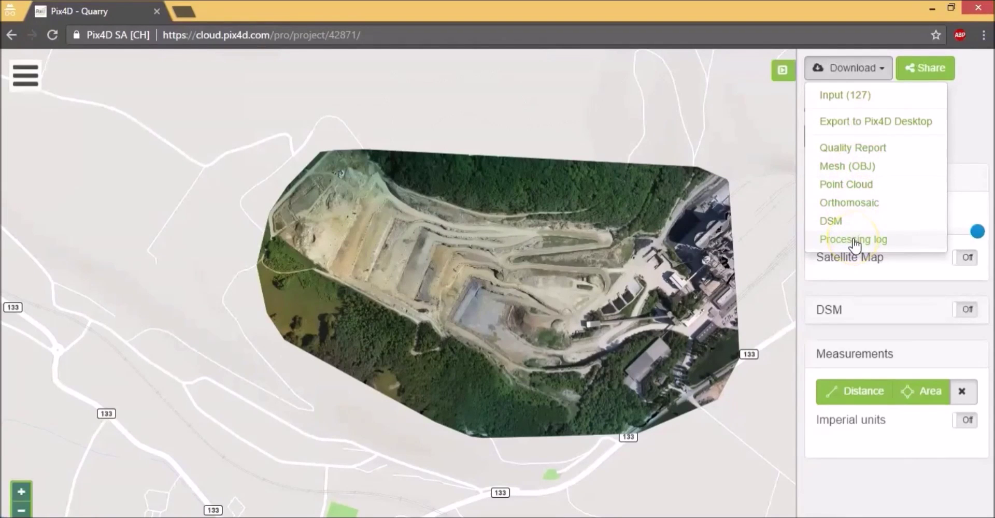
pyautogui.click(976, 138)
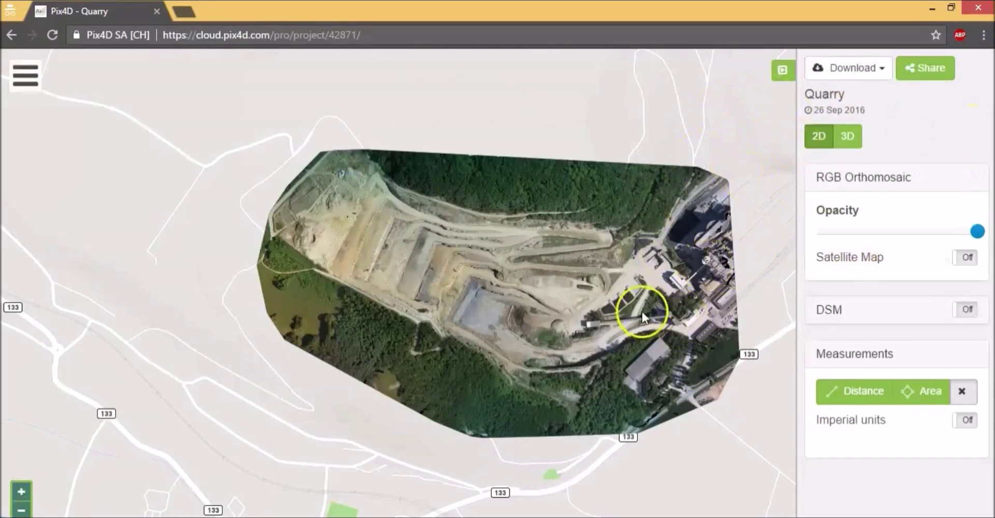
# Step: Measure a 249.09 m distance between two points on the orthomosaic
pyautogui.click(846, 392)
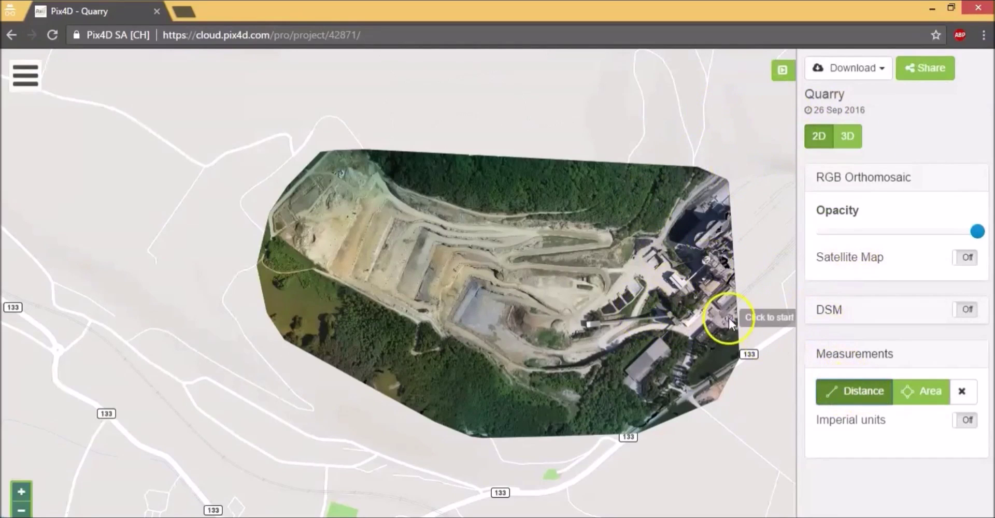
pyautogui.click(481, 270)
pyautogui.doubleClick(585, 313)
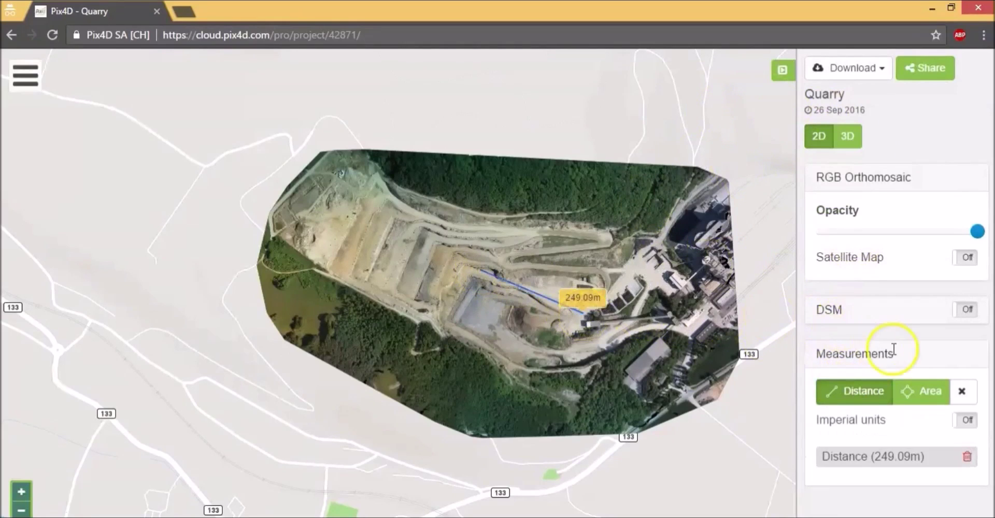
# Step: Outline a 2.27 ha area with a four-corner polygon and turn on the DSM layer
pyautogui.click(912, 391)
pyautogui.click(441, 259)
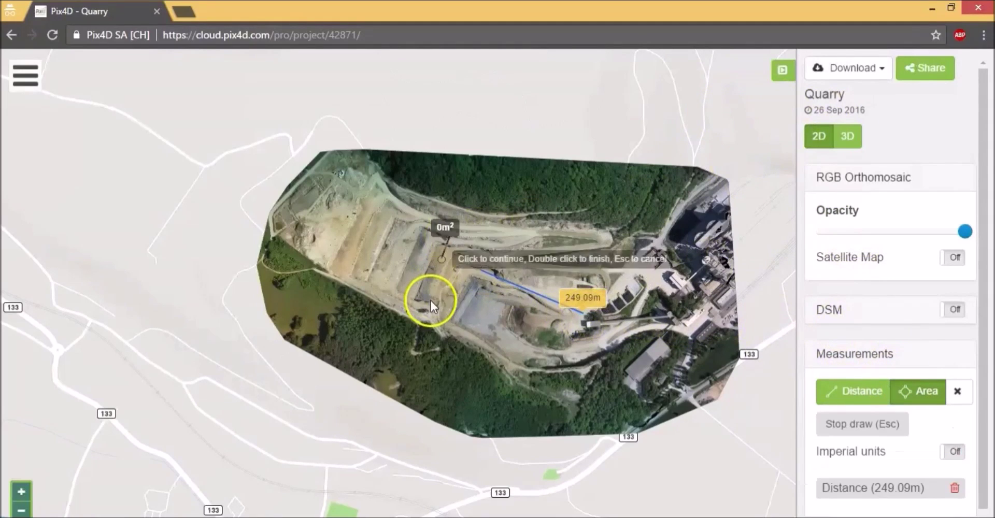
pyautogui.click(431, 301)
pyautogui.click(475, 319)
pyautogui.click(526, 257)
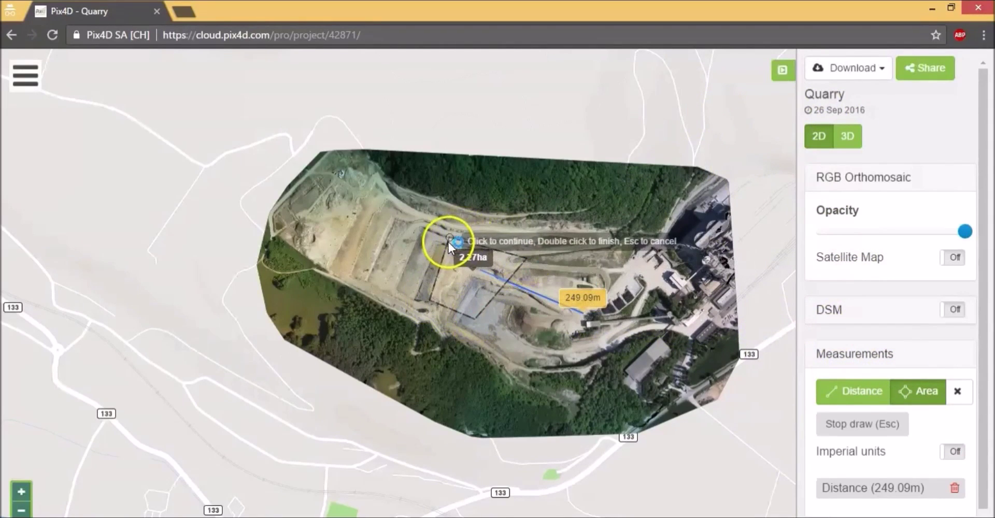
pyautogui.click(448, 242)
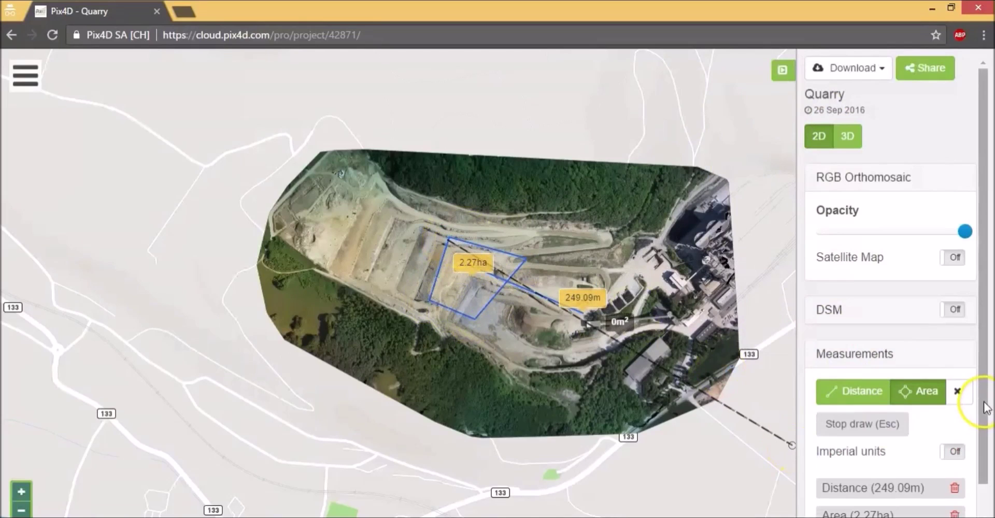
pyautogui.scroll(-1, 987, 409)
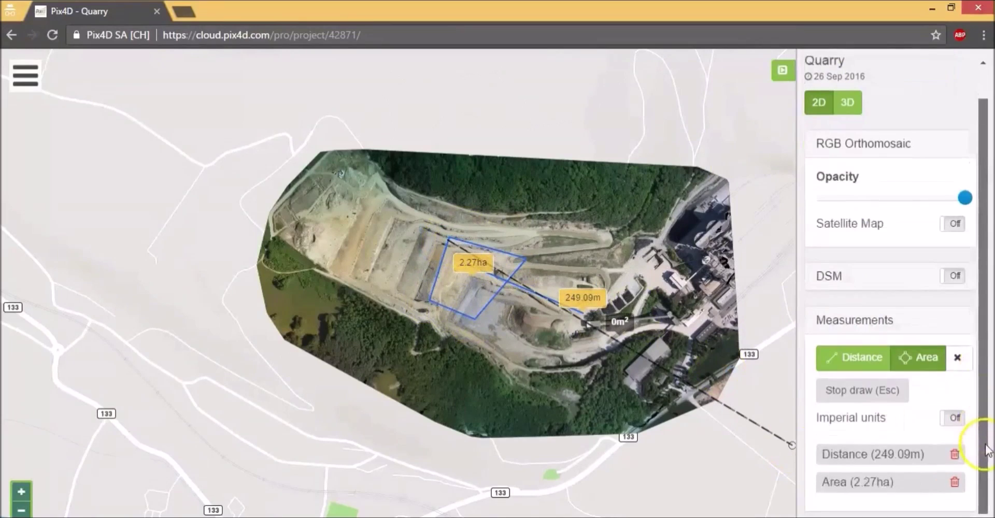
pyautogui.click(957, 277)
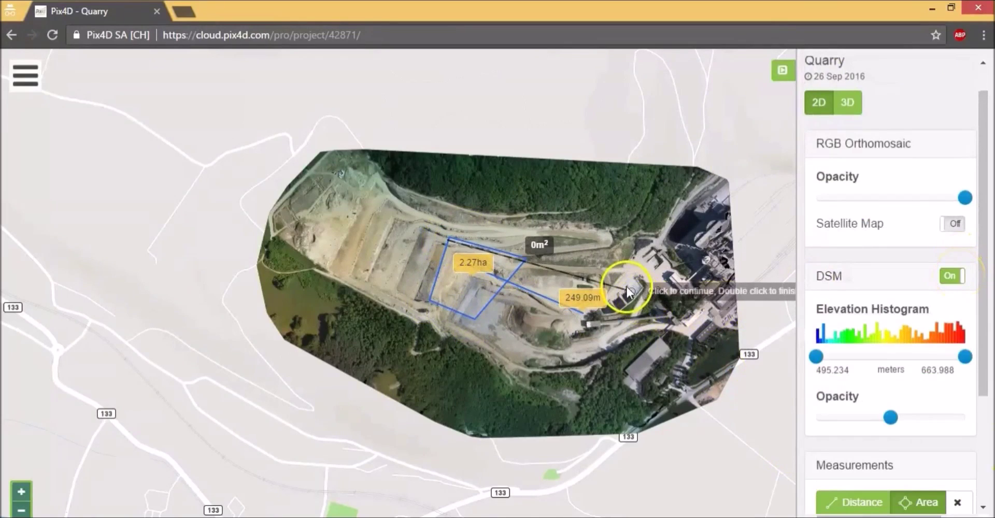
# Step: Draw a 1.184 ha area polygon while switching between satellite and street base maps
pyautogui.click(646, 285)
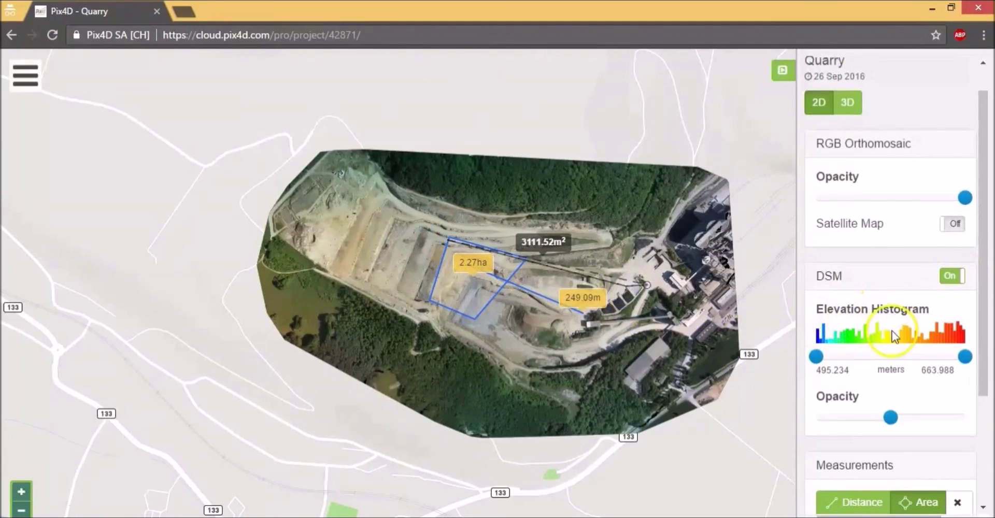
pyautogui.click(955, 224)
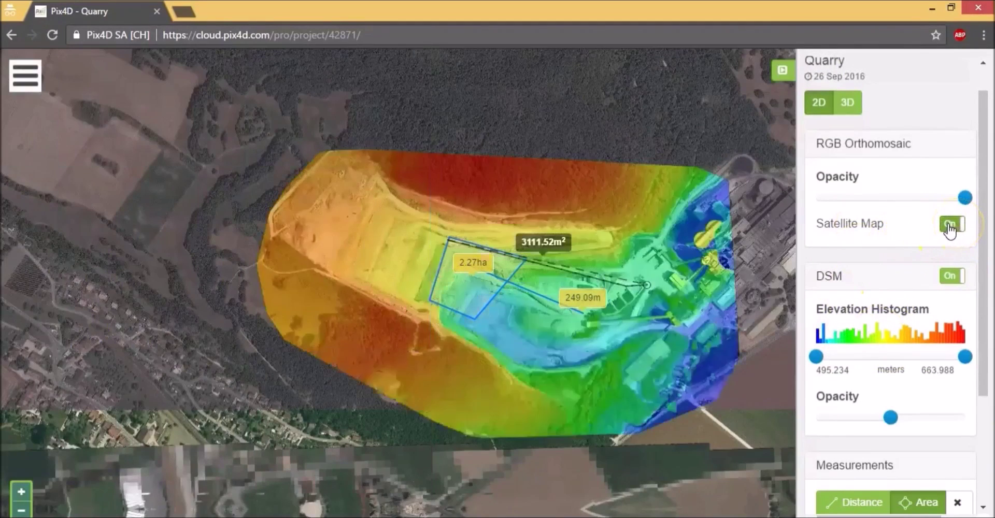
pyautogui.click(760, 234)
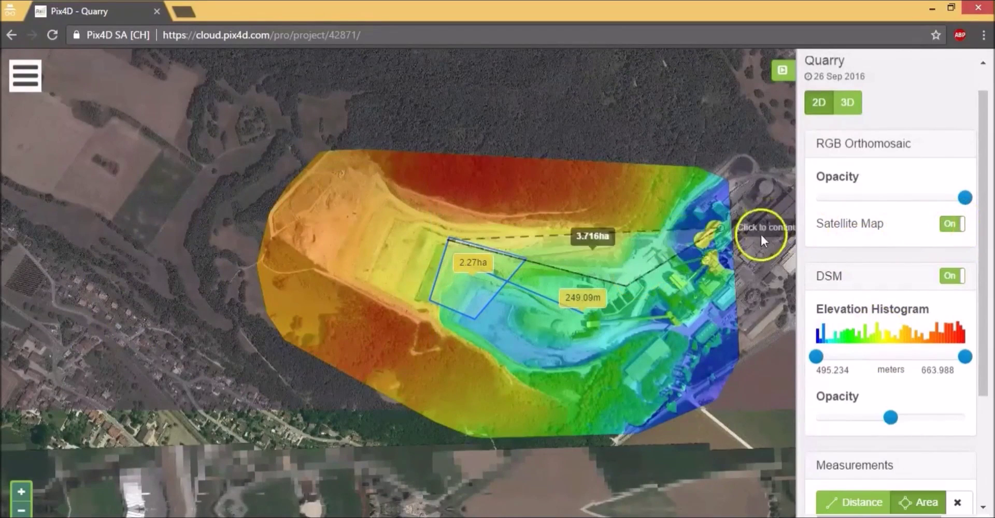
pyautogui.click(947, 233)
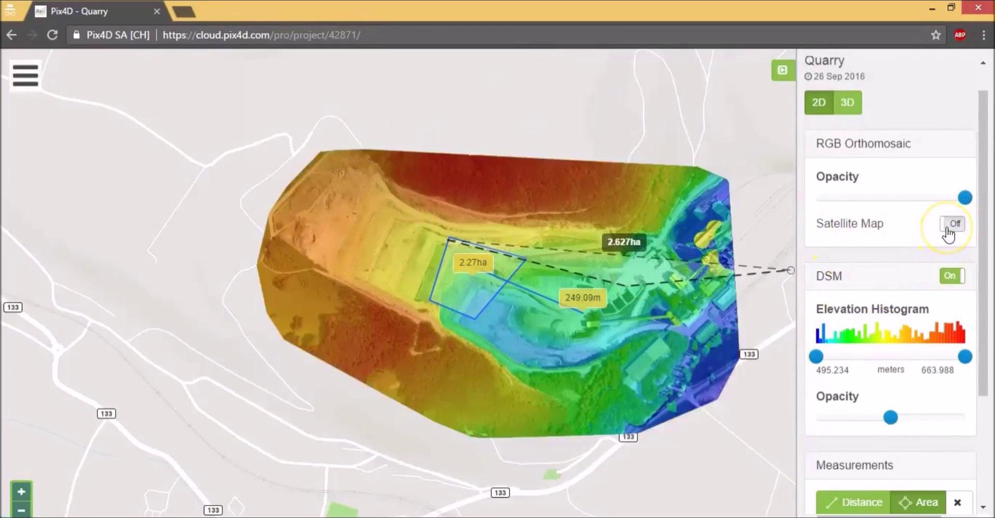
pyautogui.click(705, 334)
pyautogui.click(705, 334)
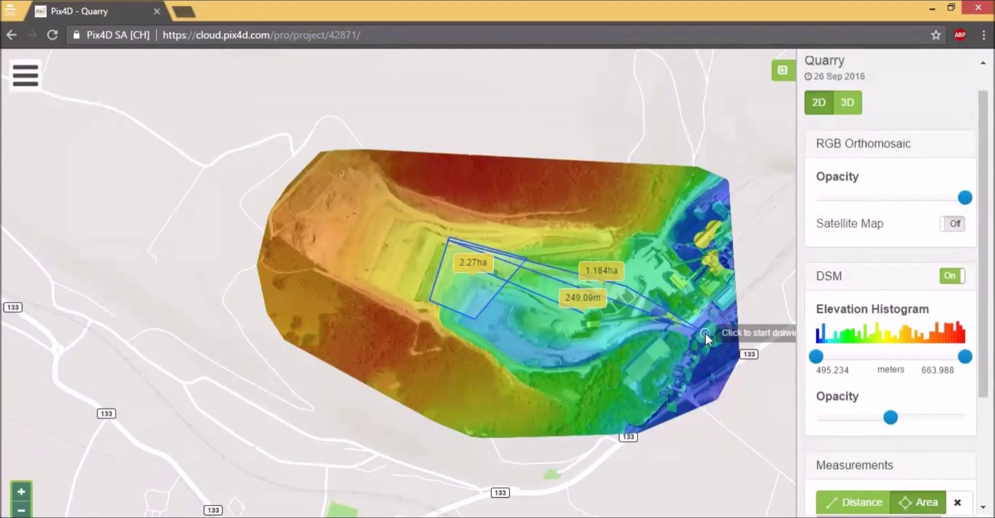
pyautogui.click(717, 259)
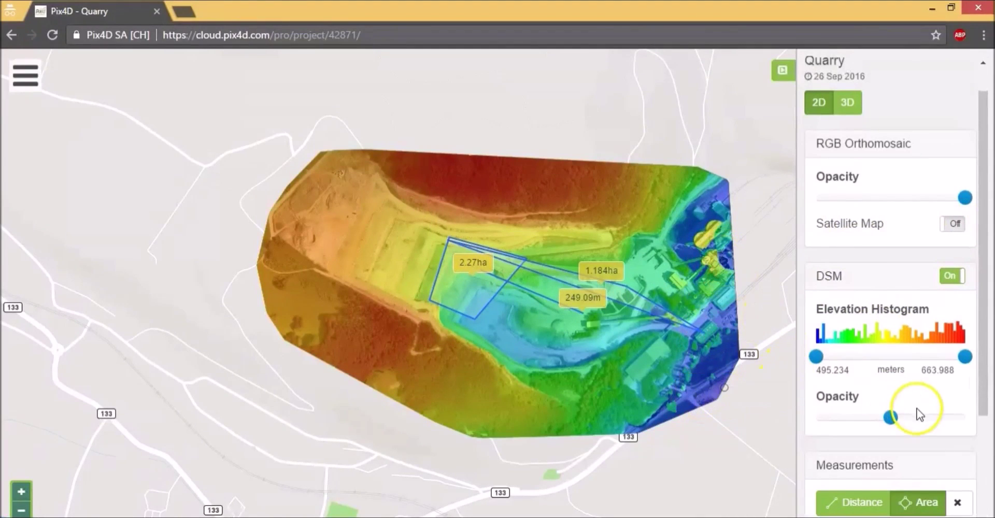
# Step: Make the DSM fully opaque, fade the orthomosaic out and back, enable satellite map, cap elevation at 604
pyautogui.moveTo(896, 419)
pyautogui.moveTo(898, 421); pyautogui.dragTo(984, 428)
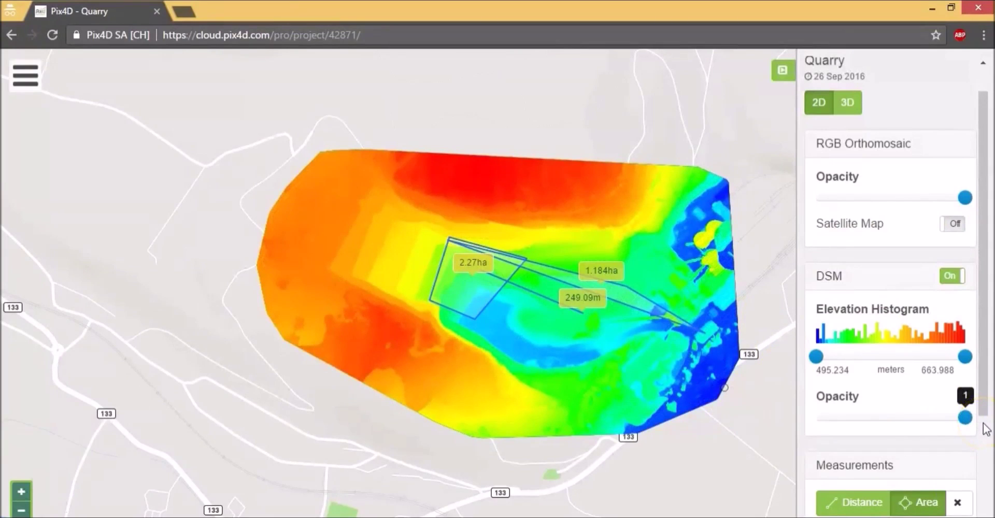
pyautogui.moveTo(986, 429)
pyautogui.mouseDown()
pyautogui.moveTo(821, 423)
pyautogui.moveTo(987, 430)
pyautogui.mouseUp()
pyautogui.press('Home')
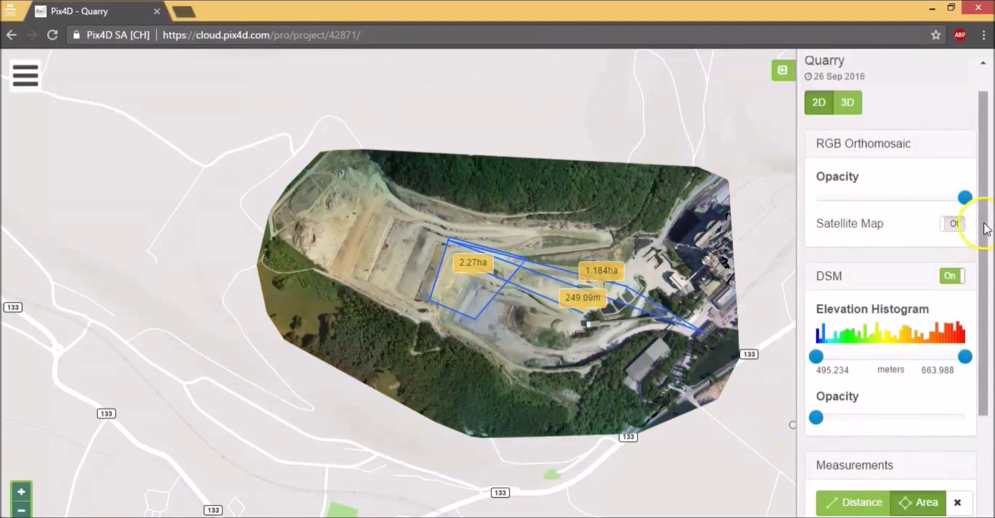
pyautogui.moveTo(965, 197); pyautogui.dragTo(816, 199)
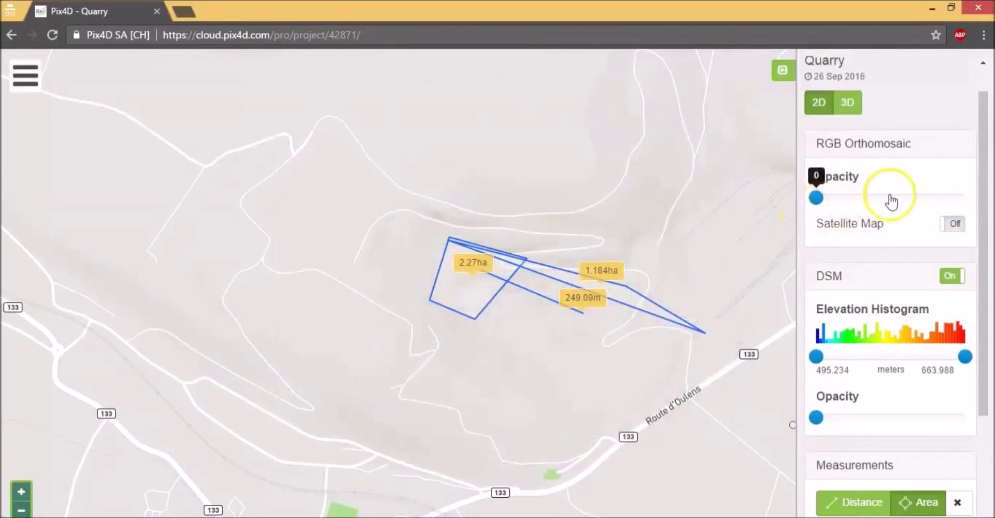
pyautogui.moveTo(891, 201); pyautogui.dragTo(963, 197)
pyautogui.click(952, 223)
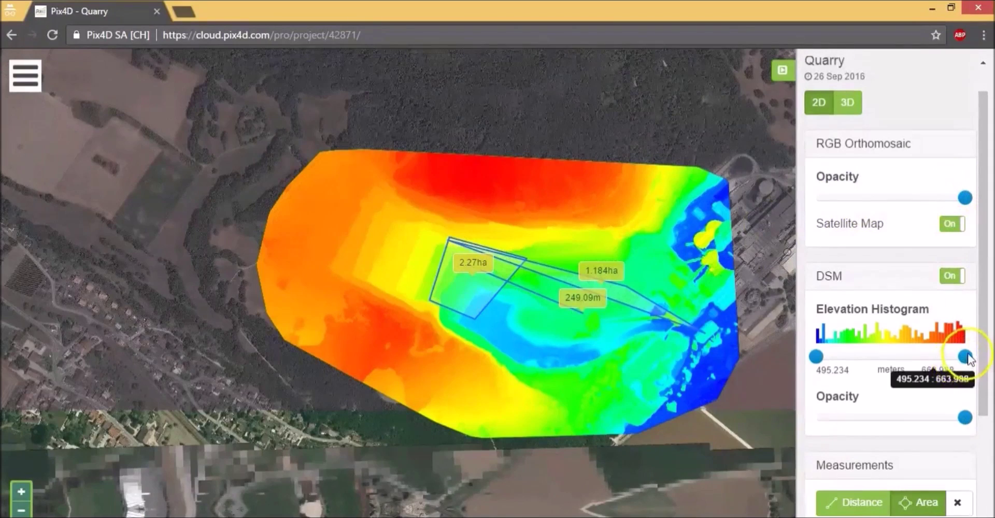
pyautogui.moveTo(965, 356)
pyautogui.mouseDown()
pyautogui.moveTo(847, 364)
pyautogui.moveTo(979, 358)
pyautogui.mouseUp()
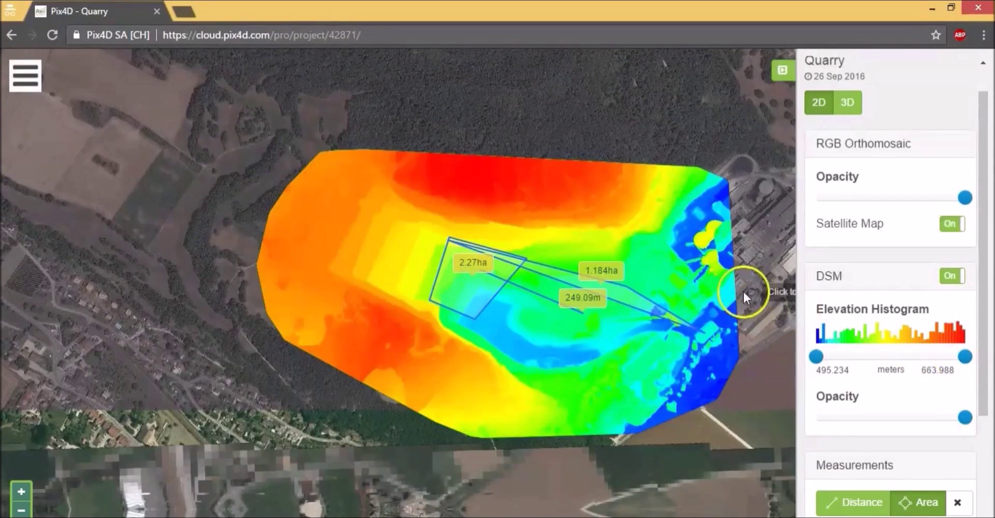
pyautogui.click(25, 76)
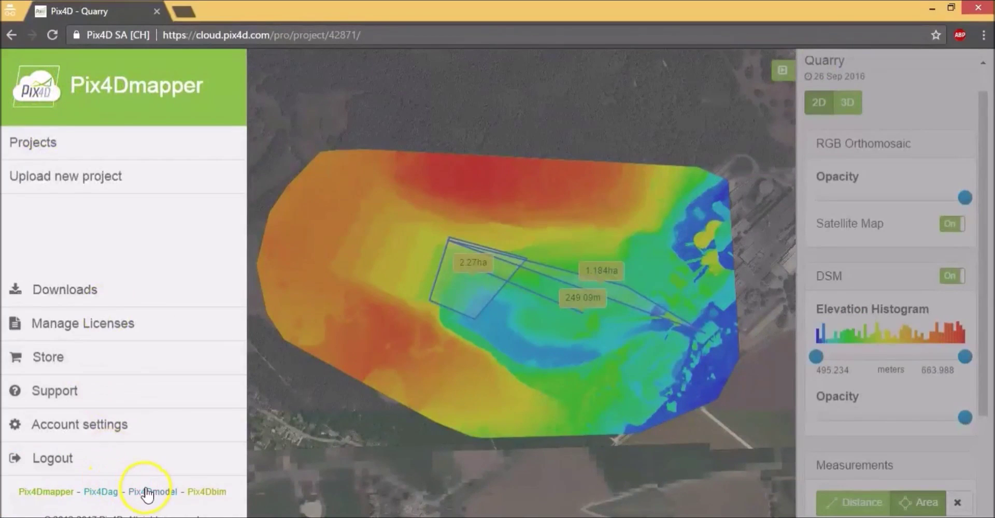
# Step: Open the EPFL Swisstech Convention Center site in Pix4Dbim and load its 4 Oct 2013 orthomosaic
pyautogui.click(200, 494)
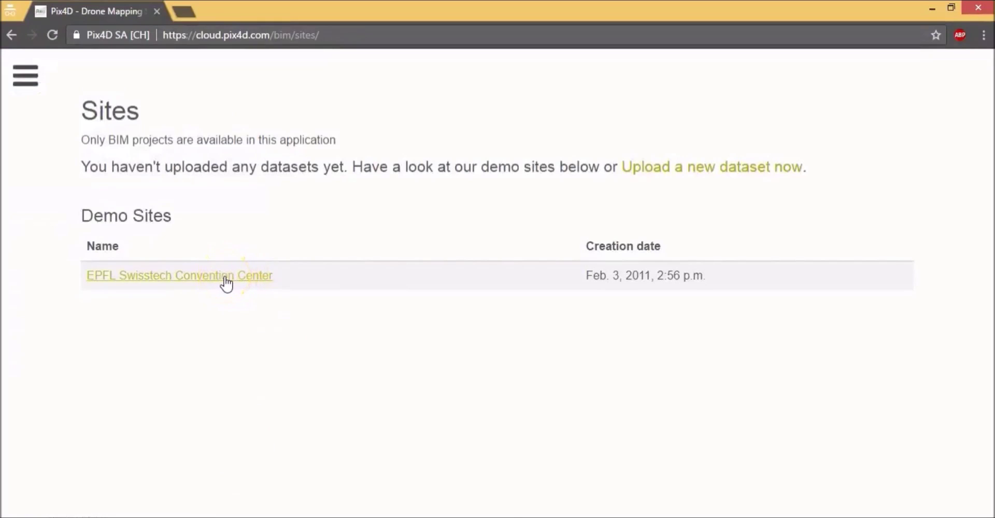
pyautogui.click(226, 284)
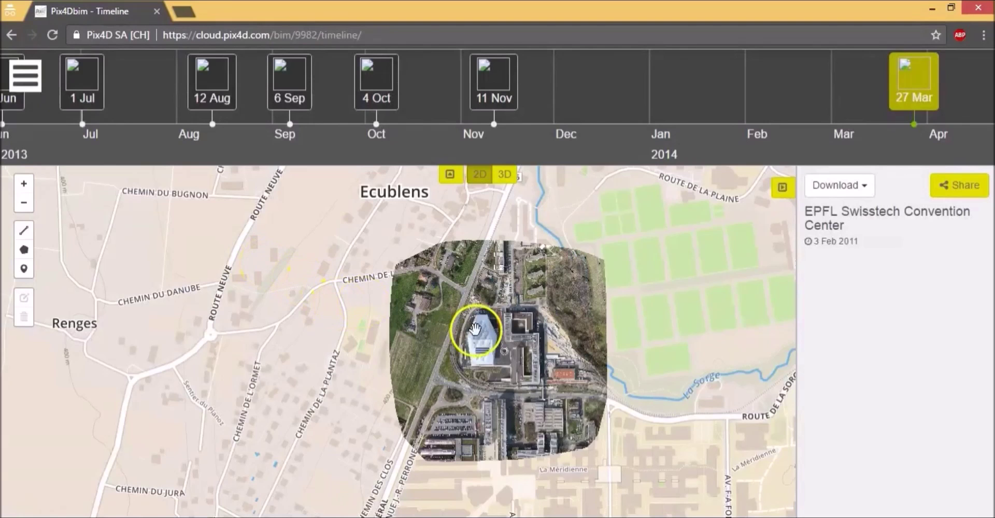
pyautogui.scroll(1, 475, 330)
pyautogui.scroll(-1, 425, 337)
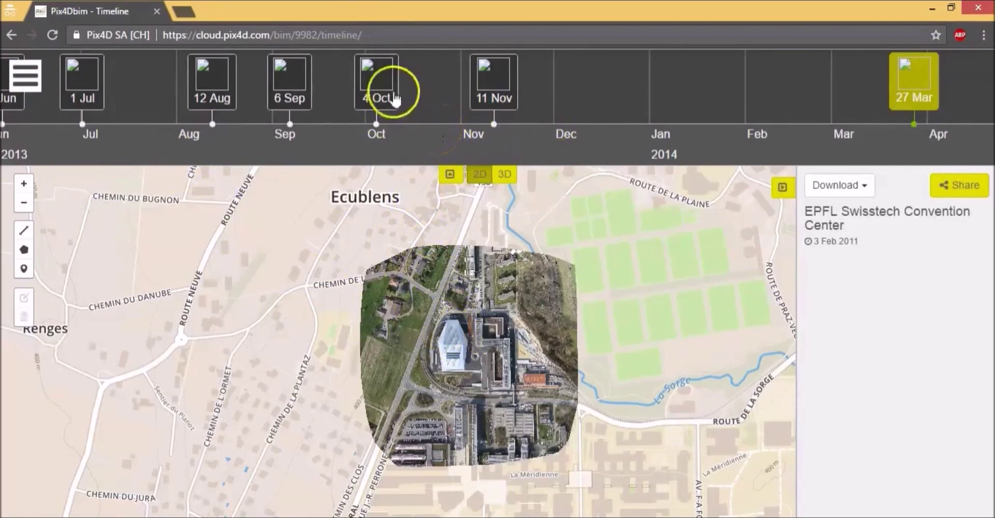
pyautogui.click(383, 85)
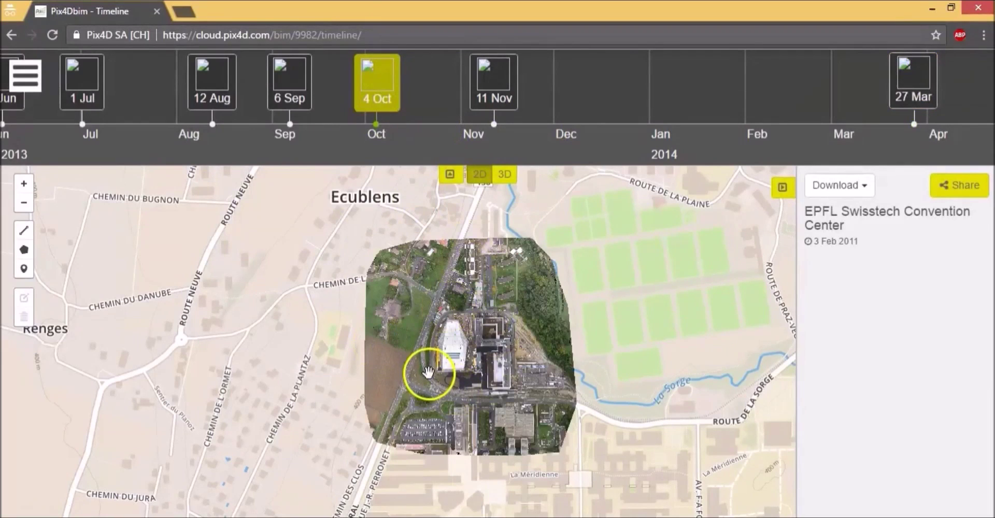
# Step: Draw a three-point distance line starting west of the building
pyautogui.scroll(1, 471, 348)
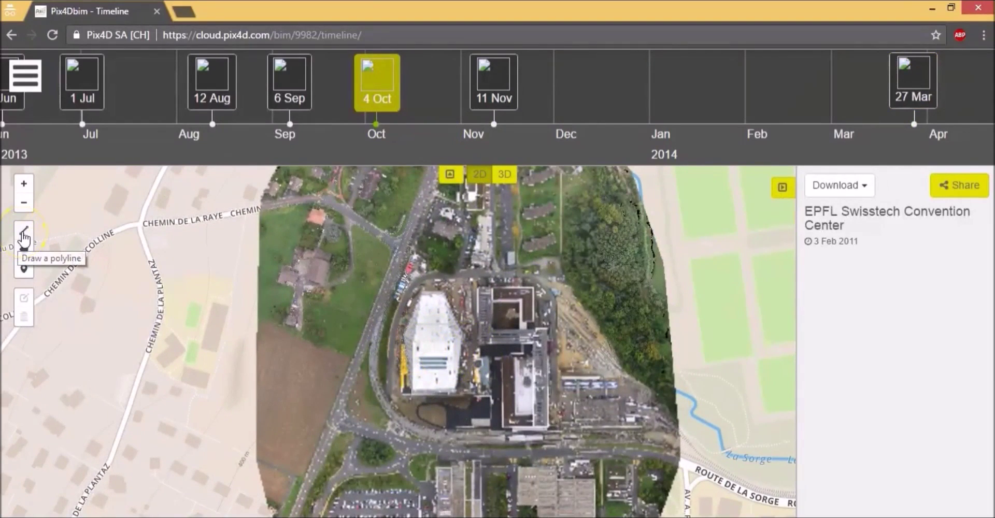
pyautogui.click(24, 235)
pyautogui.click(354, 281)
pyautogui.click(489, 262)
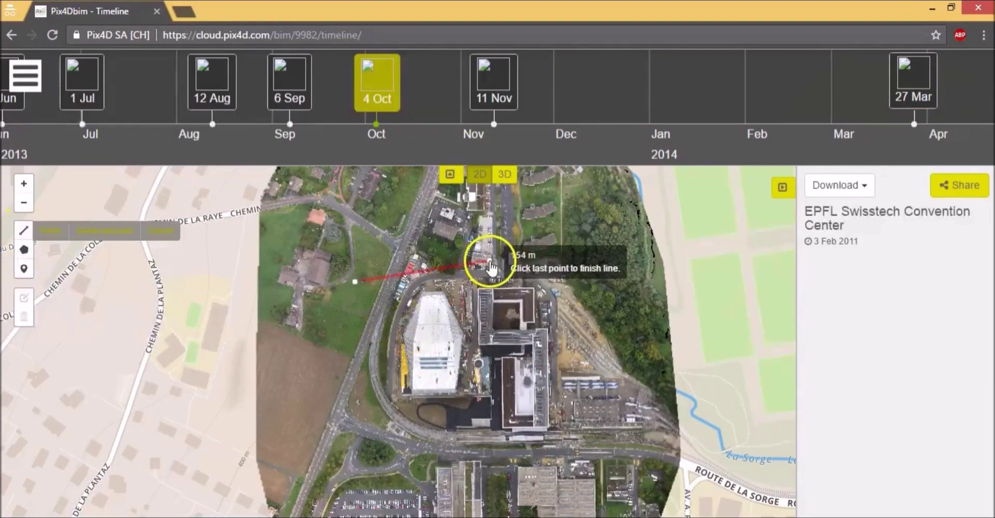
pyautogui.doubleClick(571, 292)
# Step: Draw a four-vertex area polygon and display its 4045.18 m² area and the line's 249.66 m length
pyautogui.click(24, 251)
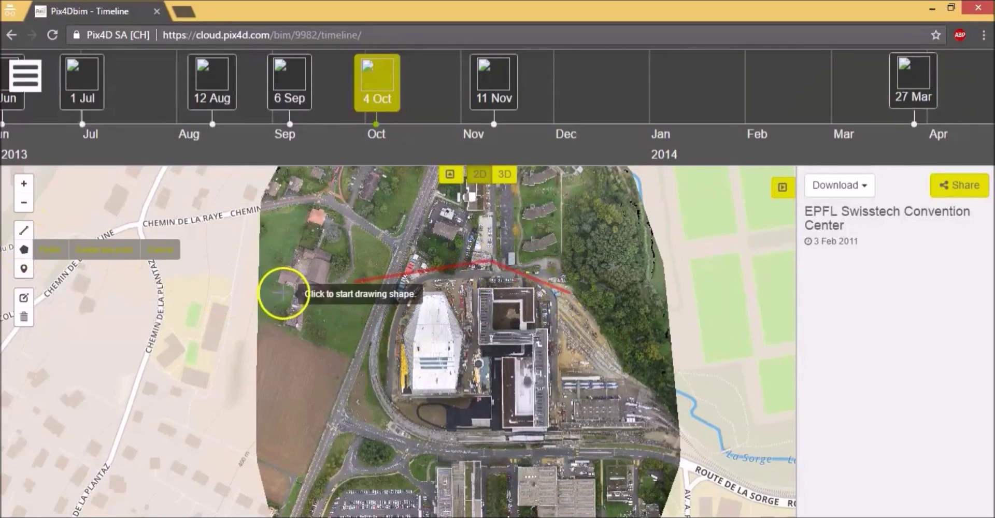
pyautogui.click(391, 367)
pyautogui.click(358, 404)
pyautogui.click(411, 428)
pyautogui.click(455, 385)
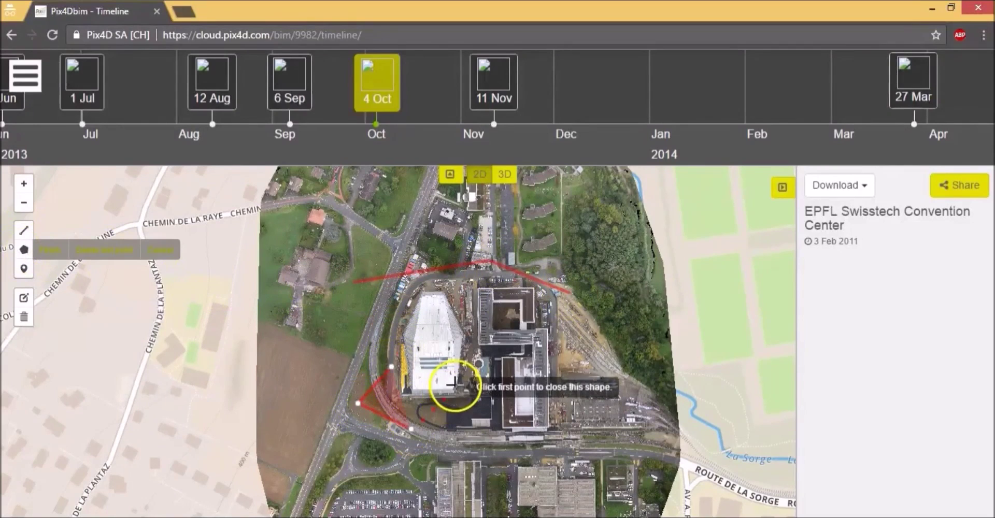
pyautogui.click(392, 368)
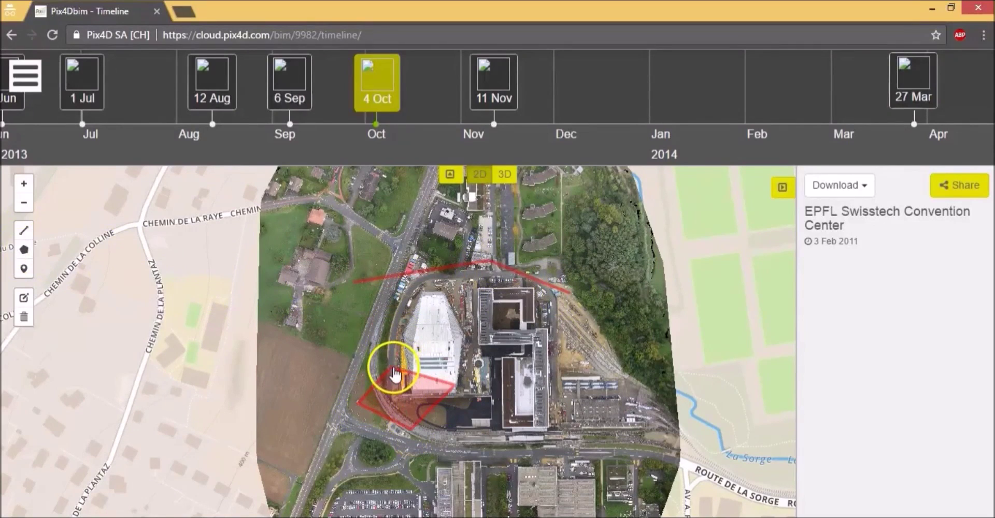
pyautogui.click(403, 401)
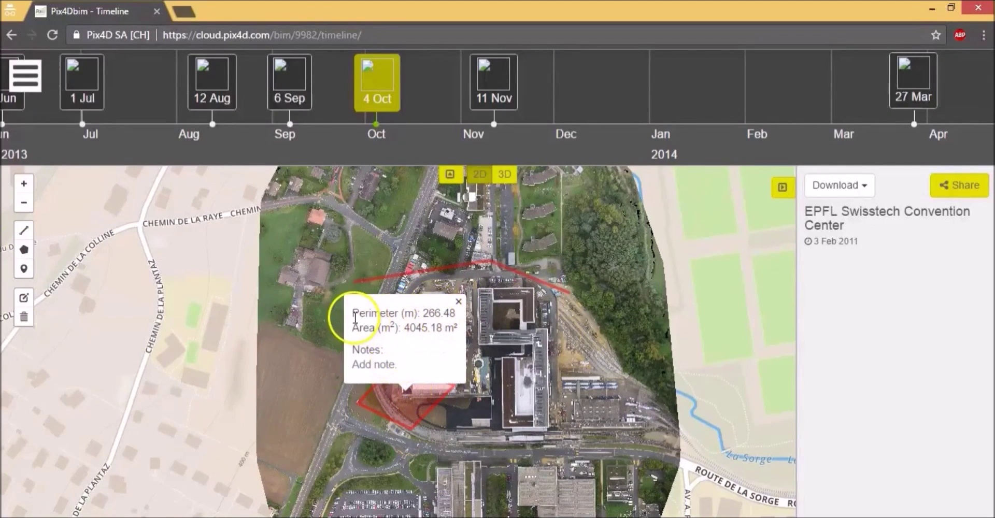
pyautogui.click(398, 283)
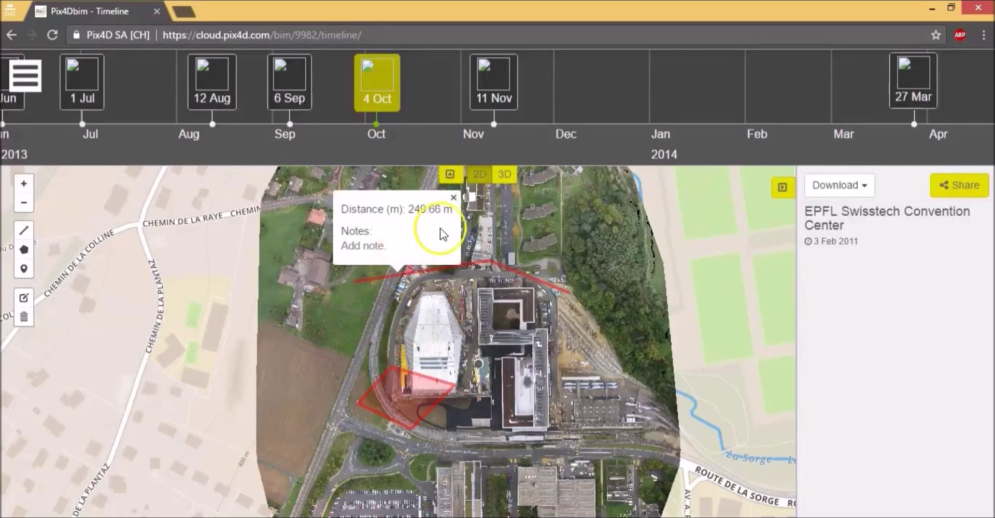
# Step: Drop a point marker on the building and view its latitude and longitude
pyautogui.click(27, 274)
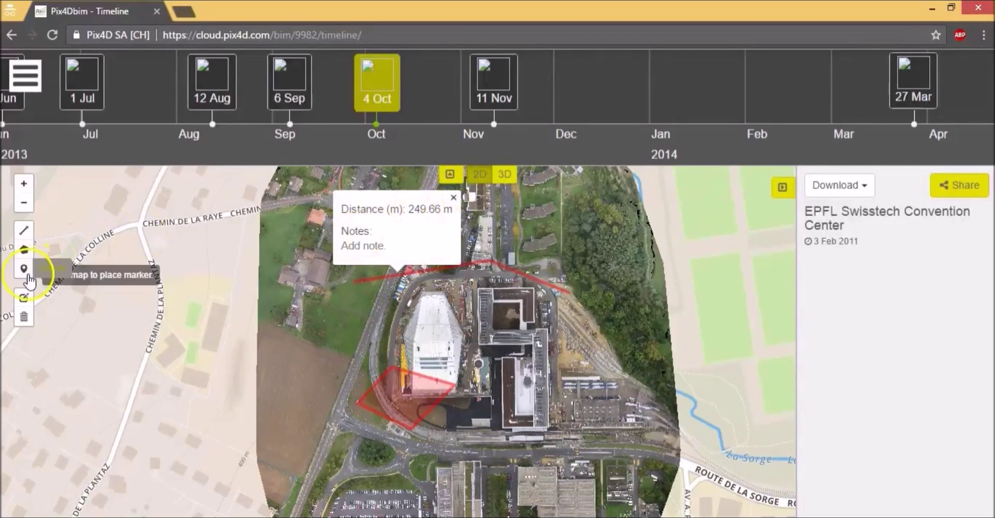
pyautogui.click(513, 322)
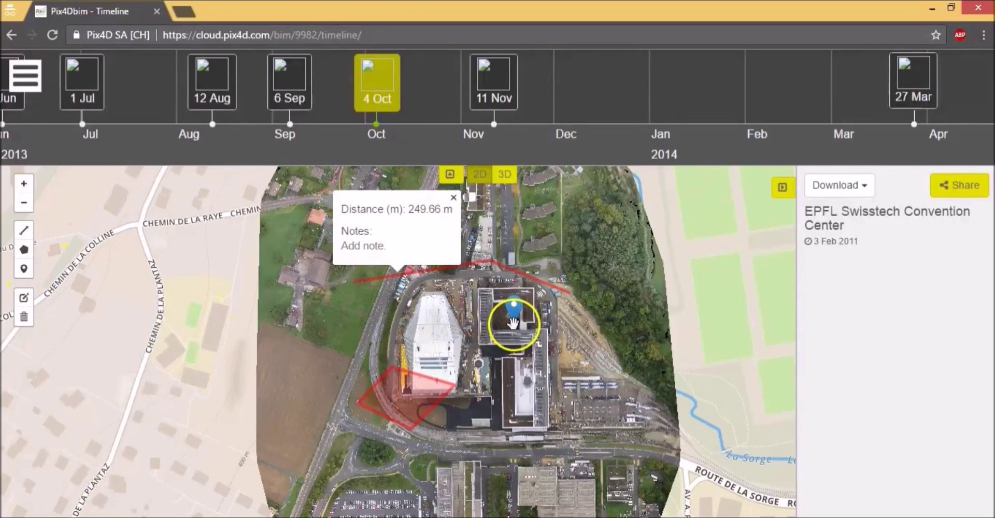
pyautogui.click(515, 311)
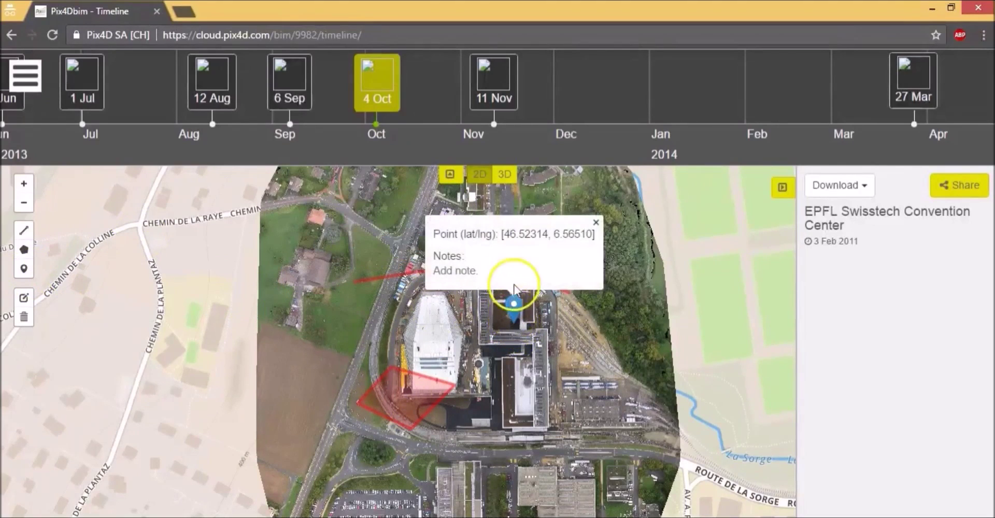
pyautogui.click(842, 192)
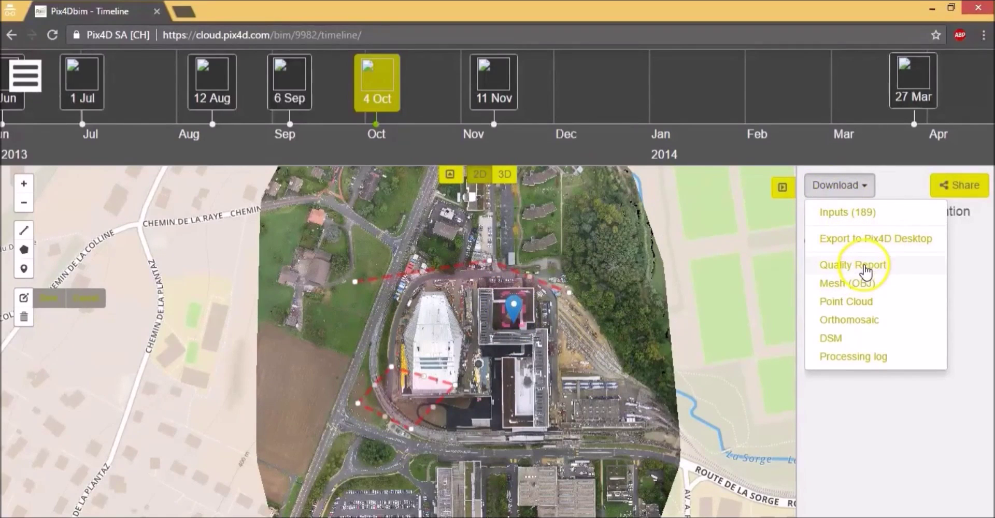
# Step: Switch the 2013_10_04_epfl_quartier_nord dataset to 3D, load the model and tilt it into view
pyautogui.click(502, 177)
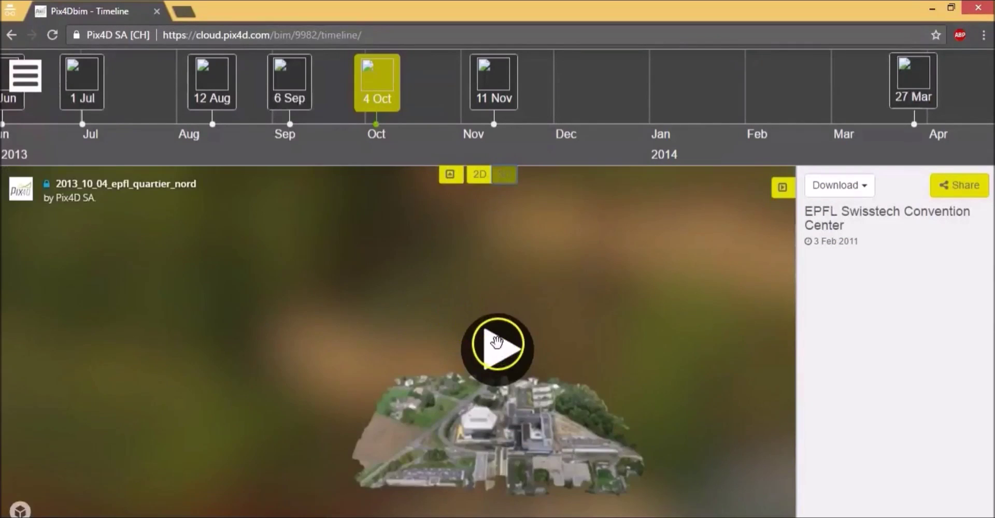
pyautogui.click(498, 343)
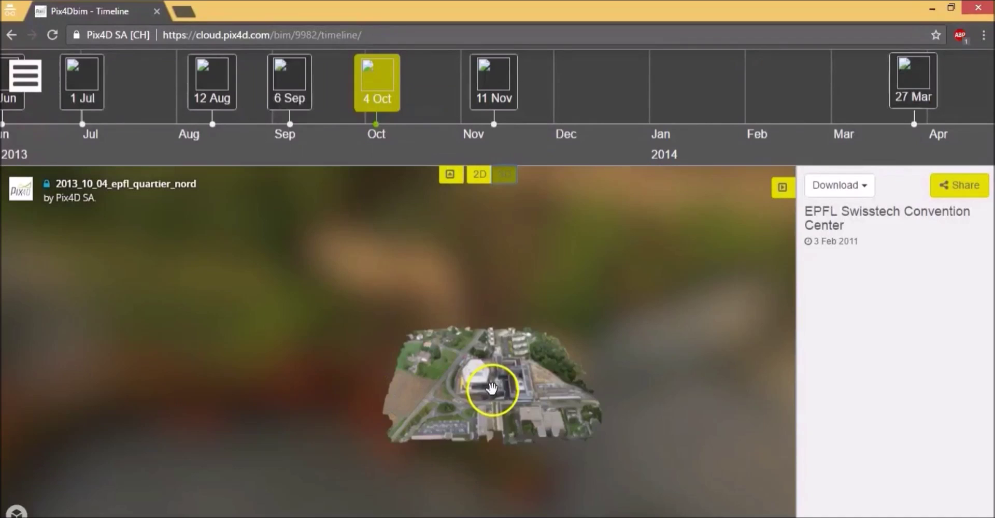
pyautogui.moveTo(491, 384); pyautogui.dragTo(518, 363)
# Step: Load the bebop_house model from the Pix4Dmodel demos and drag to orbit around it
pyautogui.click(25, 77)
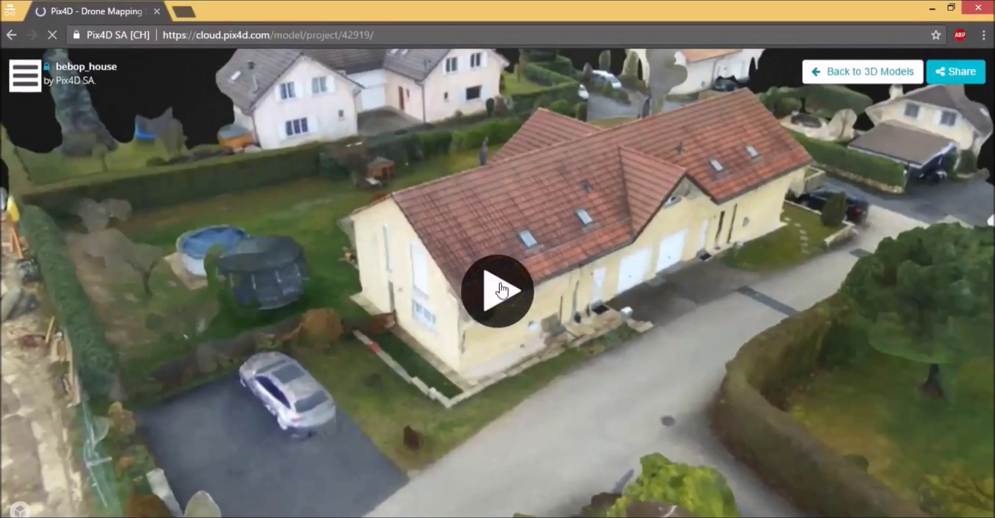
pyautogui.click(566, 244)
pyautogui.moveTo(566, 244); pyautogui.dragTo(319, 286)
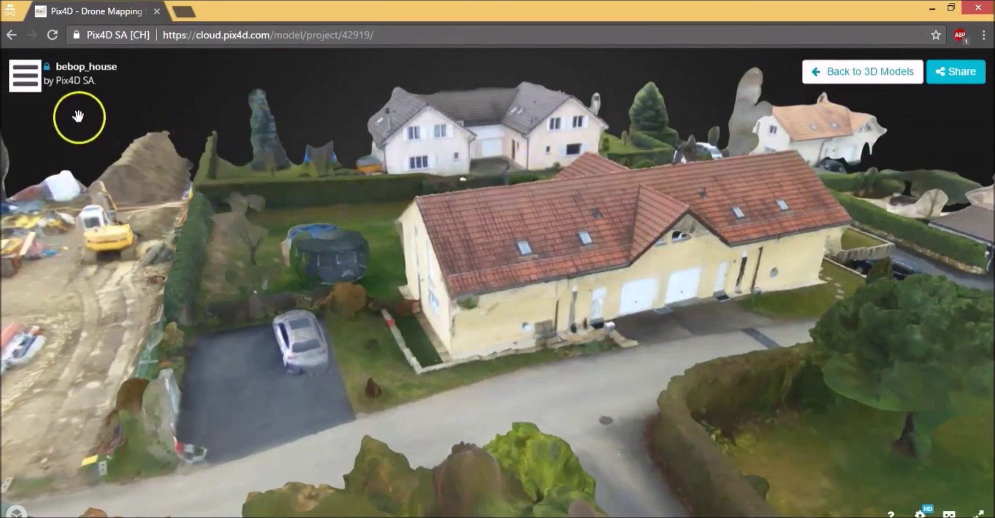
pyautogui.click(30, 79)
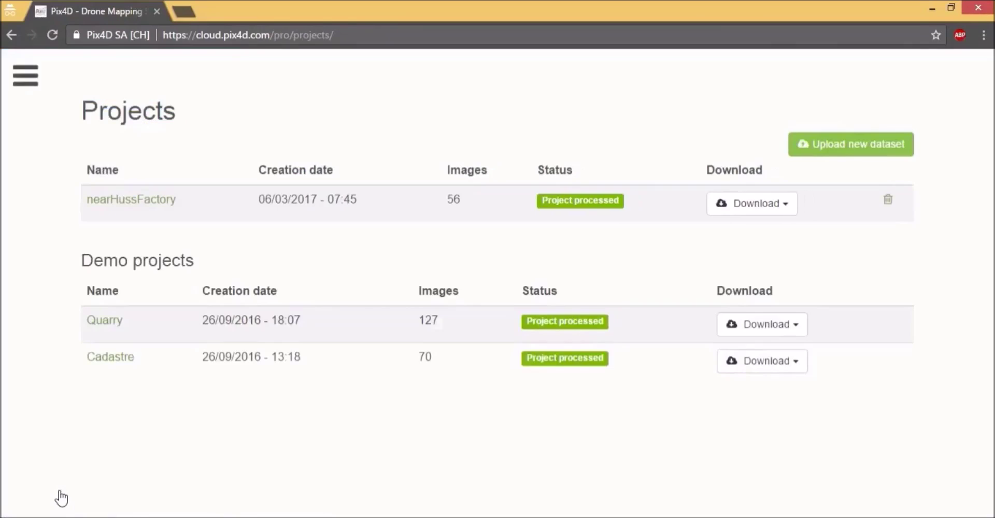
# Step: Start a new dataset named 'test' and add all 56 images from the Example folder
pyautogui.click(824, 153)
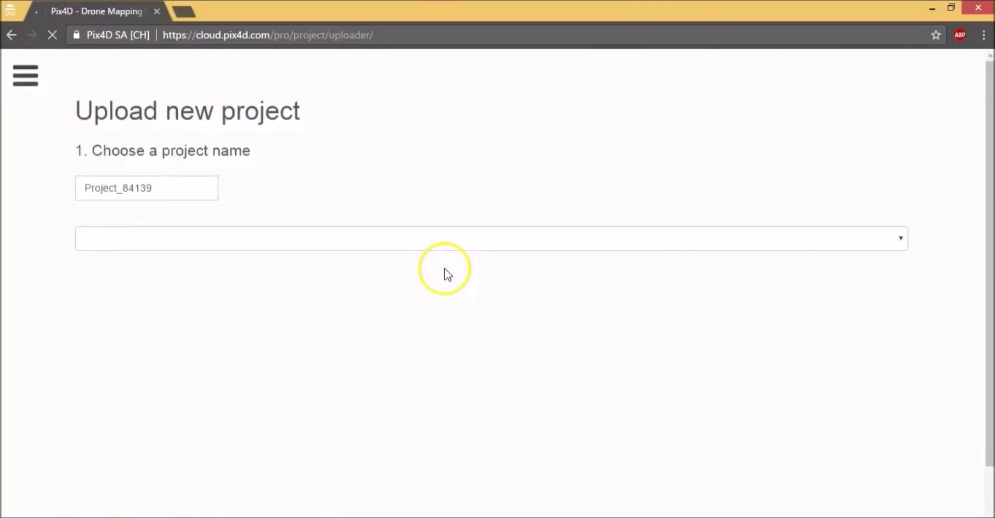
pyautogui.moveTo(160, 187); pyautogui.dragTo(48, 194)
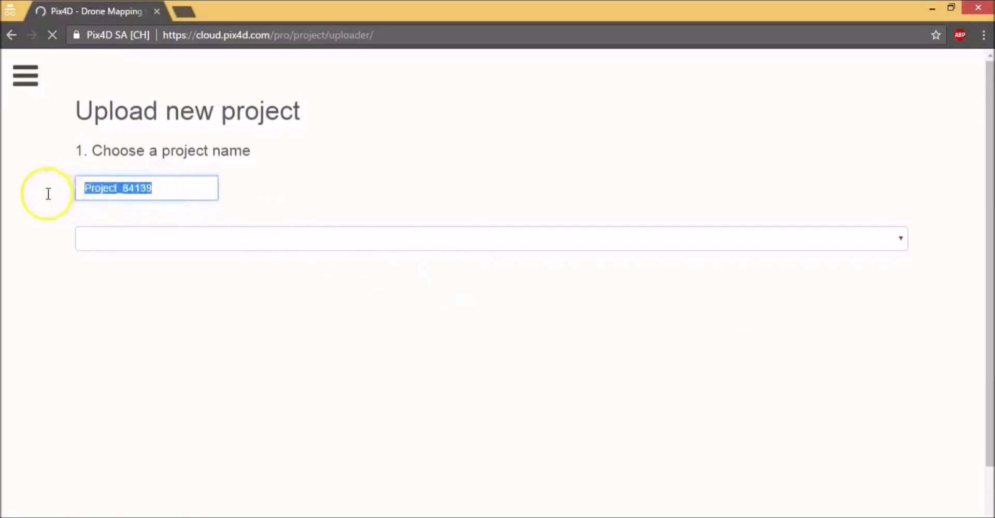
pyautogui.write('test')
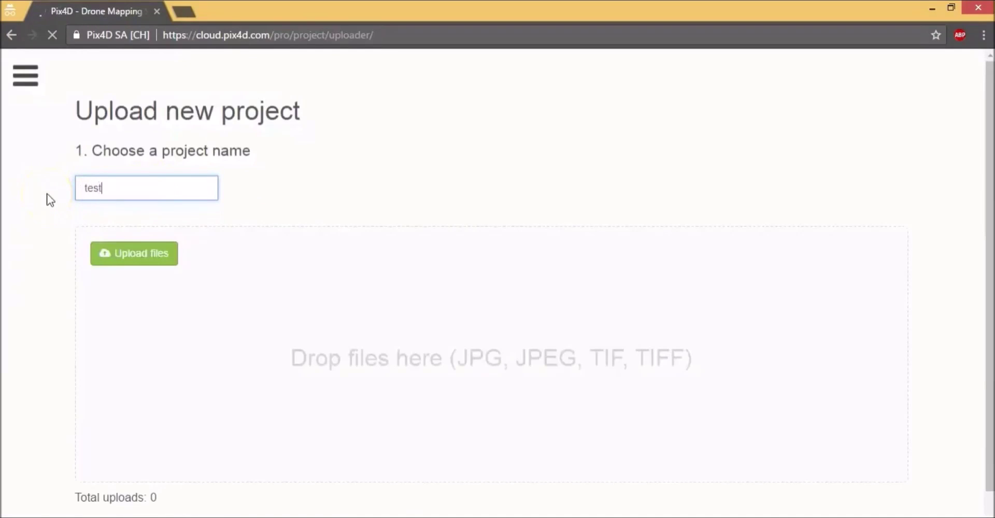
pyautogui.click(122, 259)
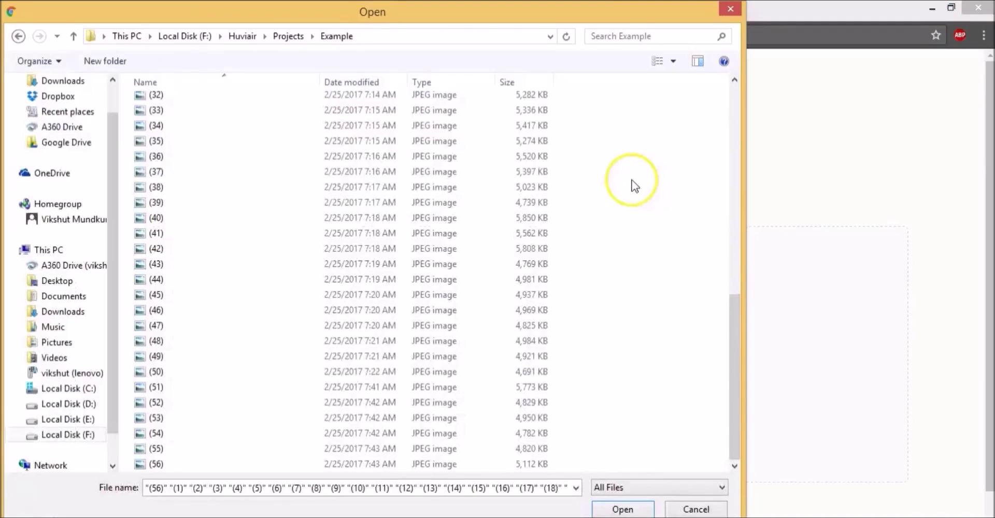
pyautogui.hotkey('ctrl', 'a')
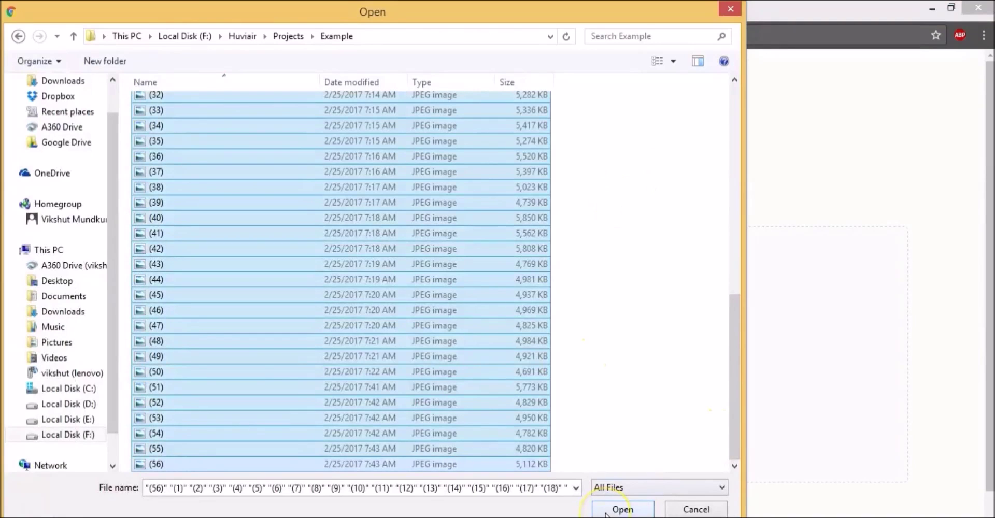
pyautogui.click(617, 510)
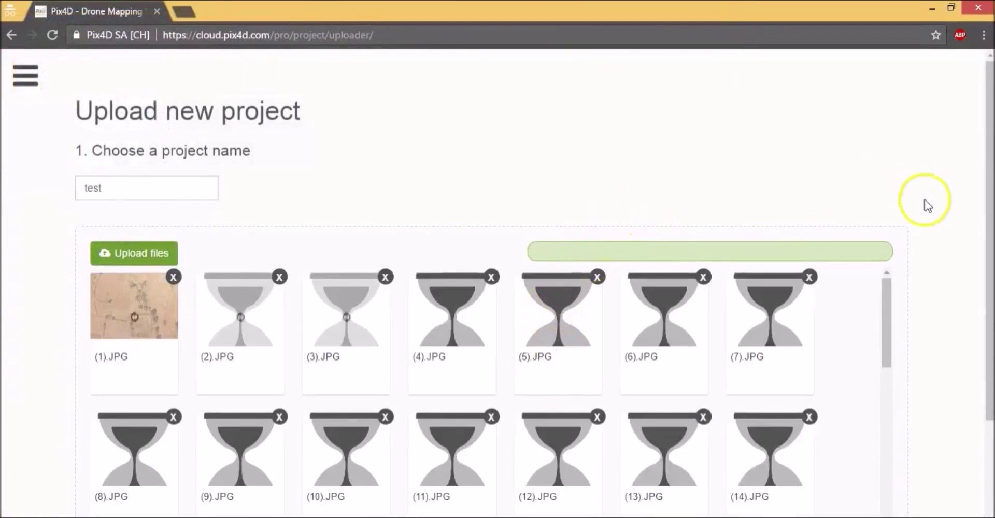
pyautogui.scroll(-3, 912, 192)
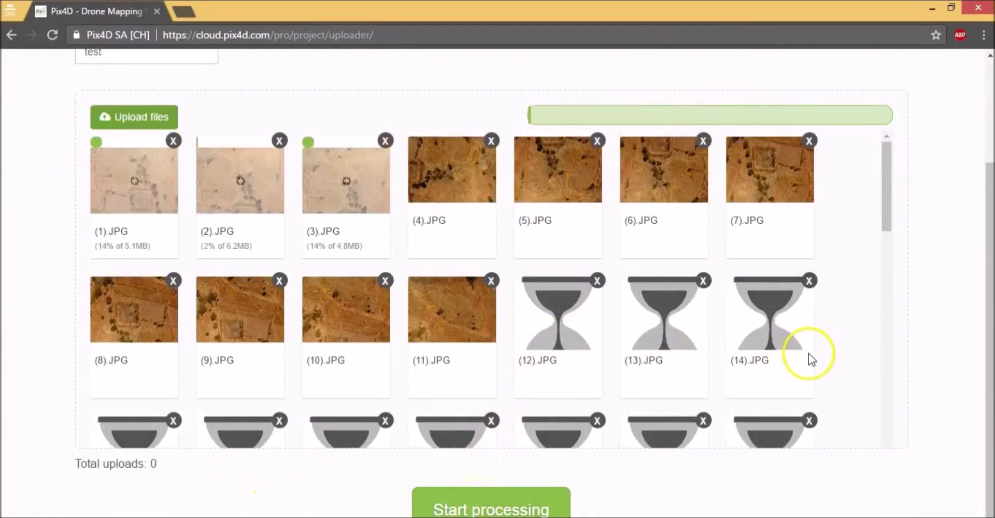
pyautogui.moveTo(988, 234); pyautogui.dragTo(987, 135)
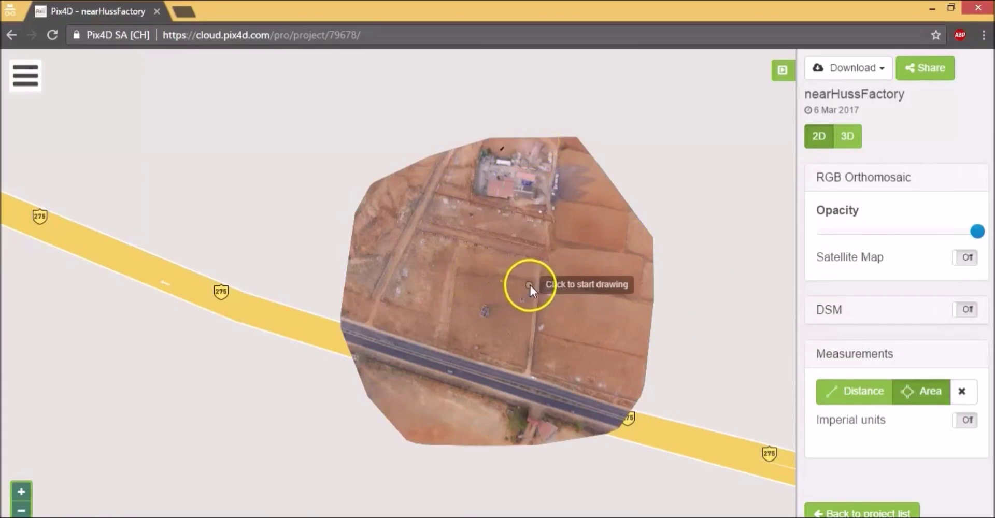
# Step: Zoom in on the fields and outline the fenced field's four corners as a 4040.76 m² area
pyautogui.click(21, 491)
pyautogui.click(19, 491)
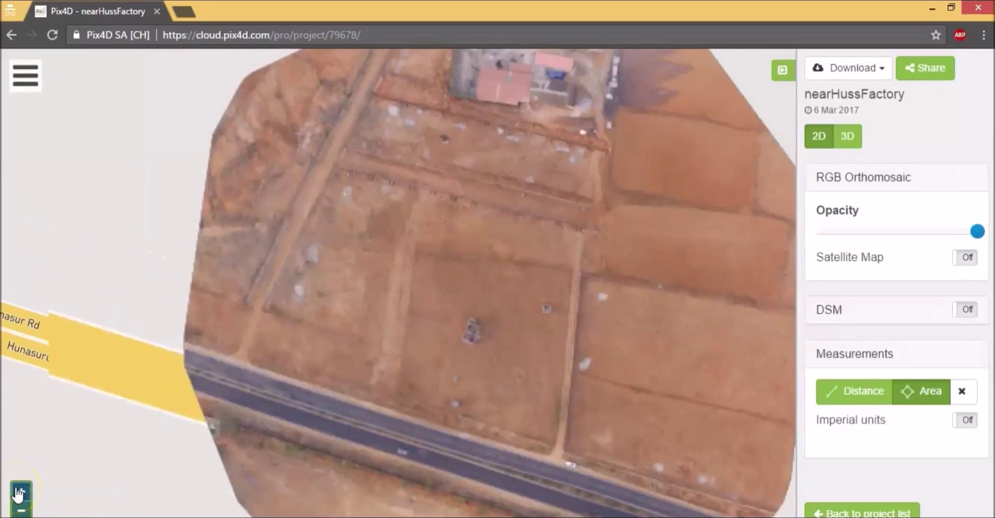
pyautogui.click(920, 405)
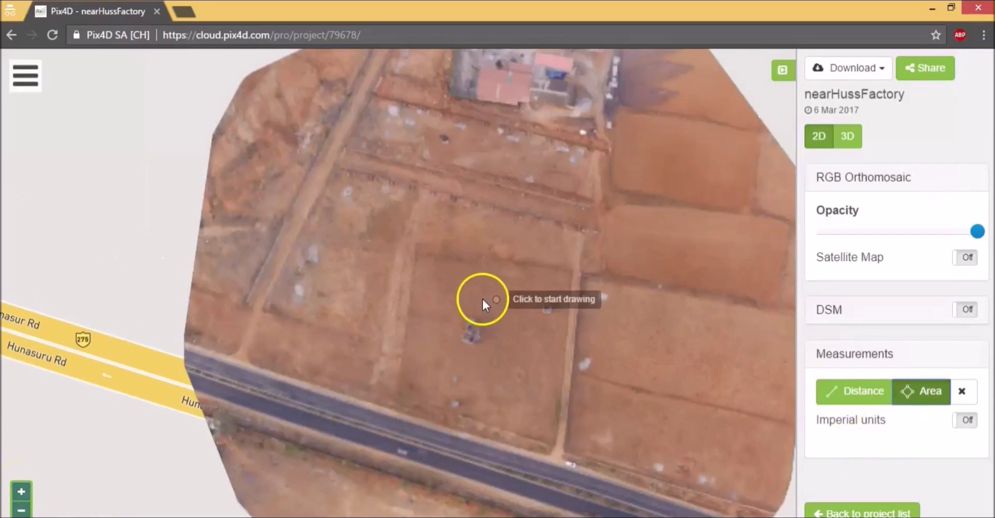
pyautogui.click(399, 393)
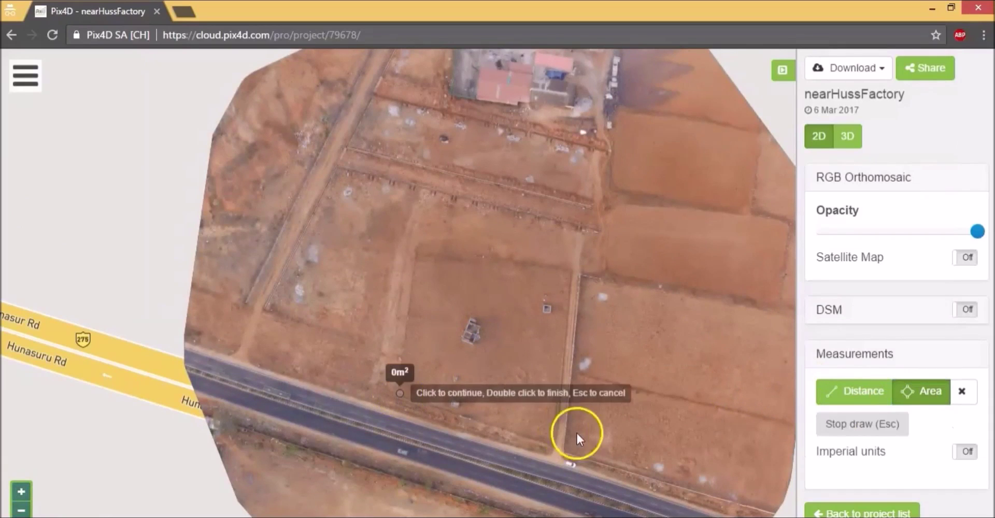
pyautogui.click(557, 443)
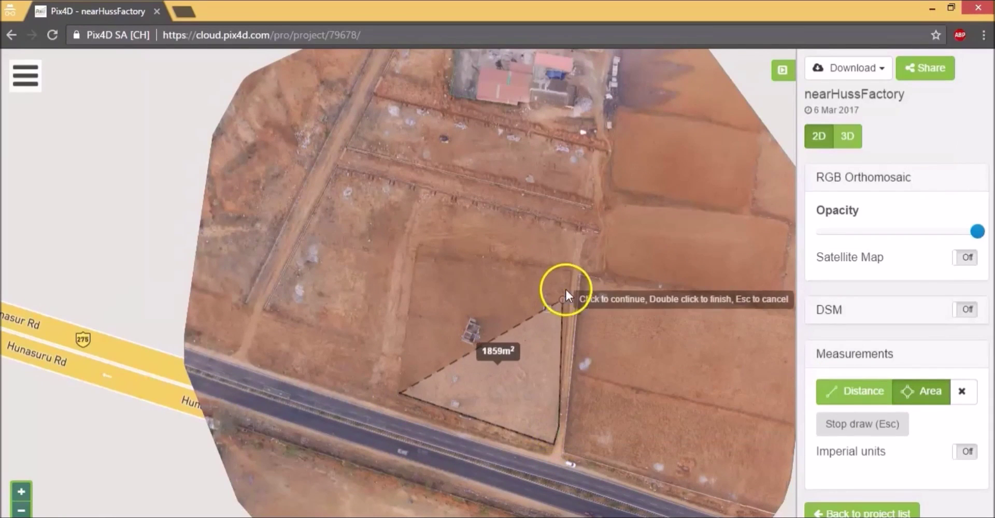
pyautogui.click(570, 272)
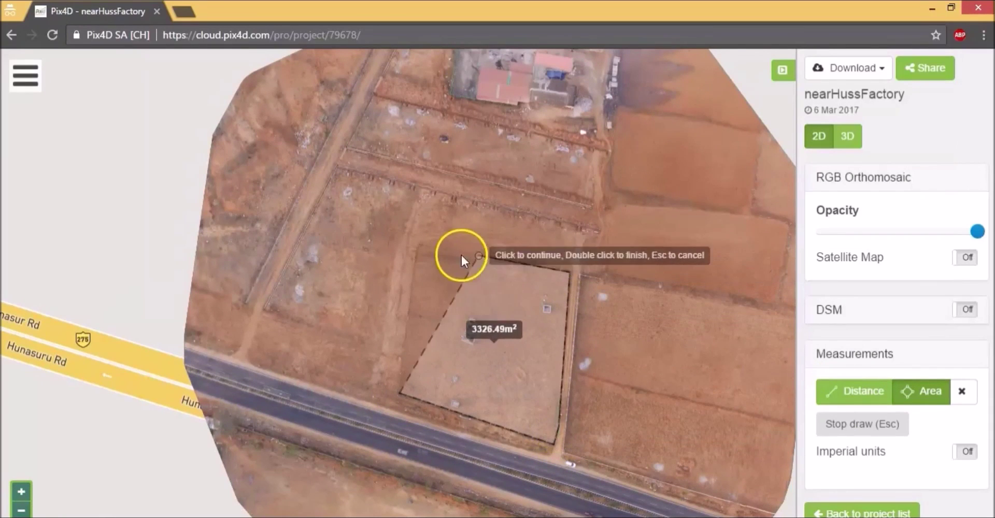
pyautogui.doubleClick(418, 246)
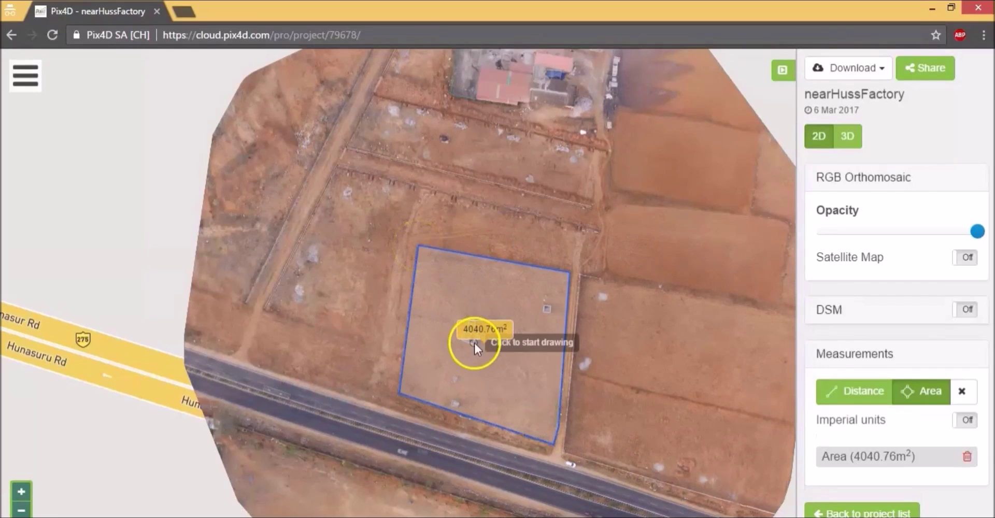
# Step: Measure the fence line from its lower end past the corner as a 171.77 m distance
pyautogui.click(838, 397)
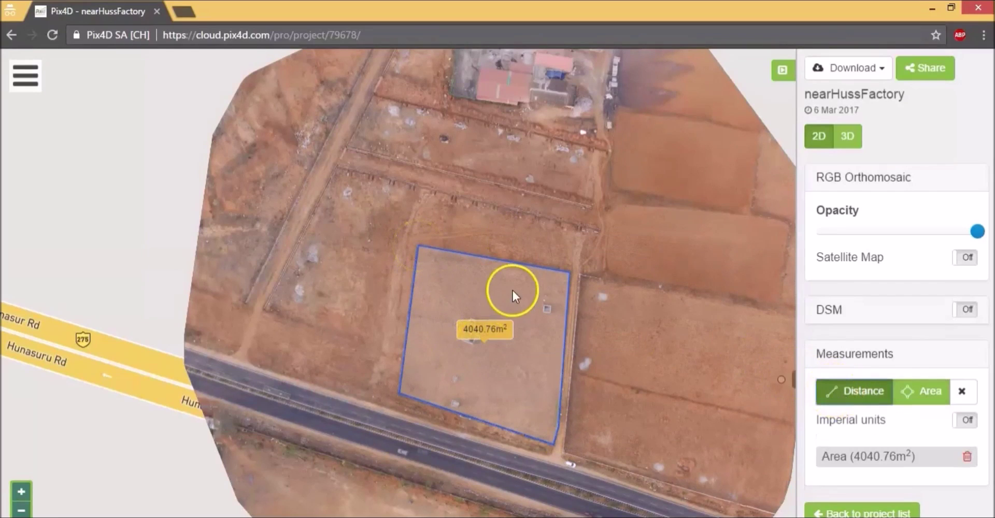
pyautogui.click(264, 306)
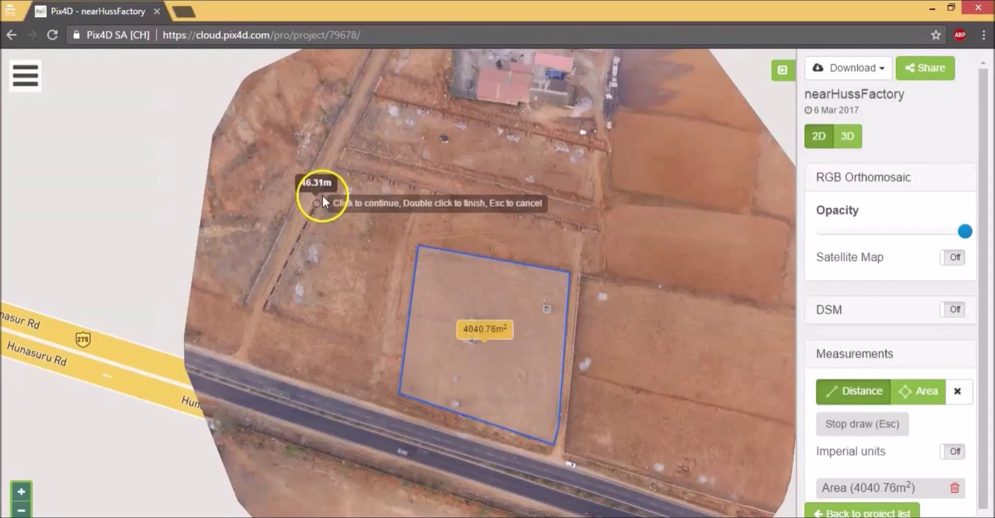
pyautogui.click(338, 165)
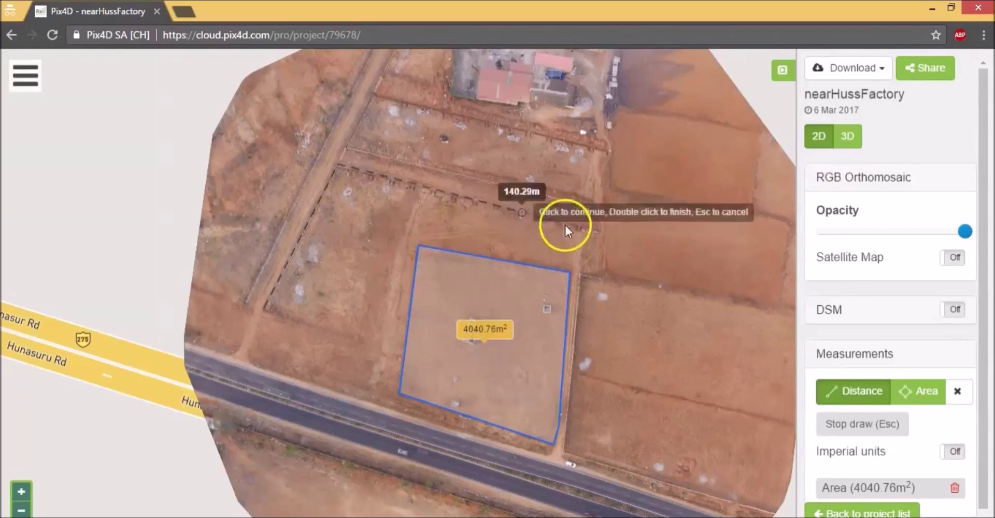
pyautogui.doubleClick(599, 229)
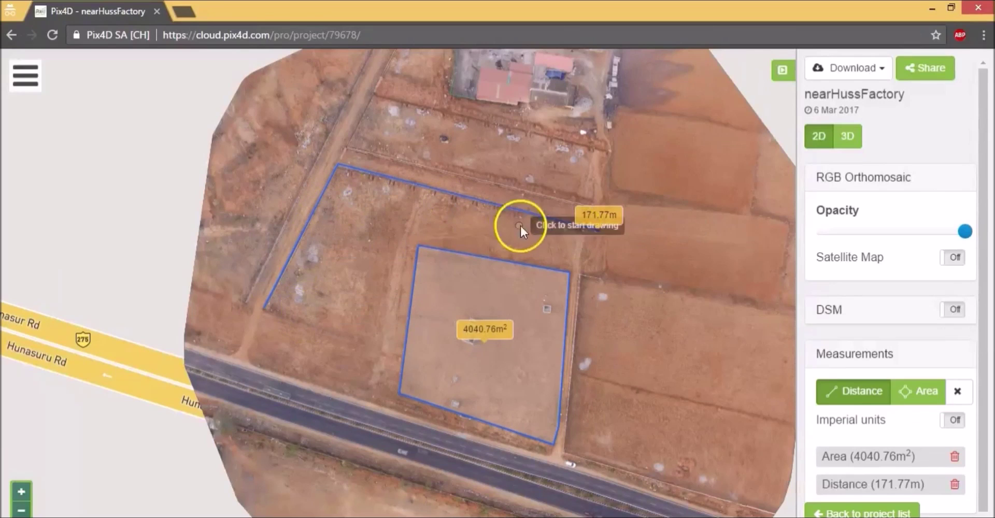
# Step: Turn on the DSM layer, set RGB Orthomosaic opacity to 0, and adjust the elevation histogram handles
pyautogui.click(957, 310)
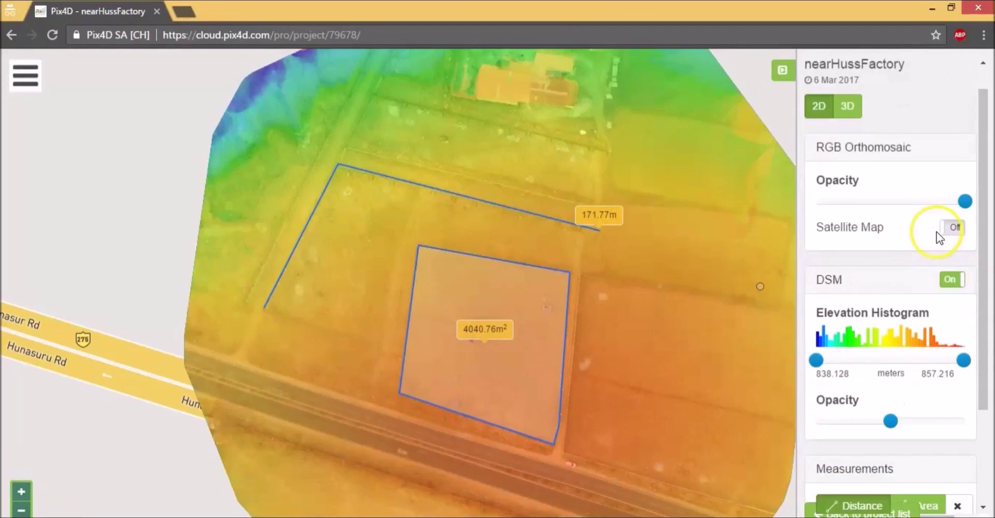
pyautogui.moveTo(870, 207)
pyautogui.moveTo(870, 207); pyautogui.dragTo(818, 204)
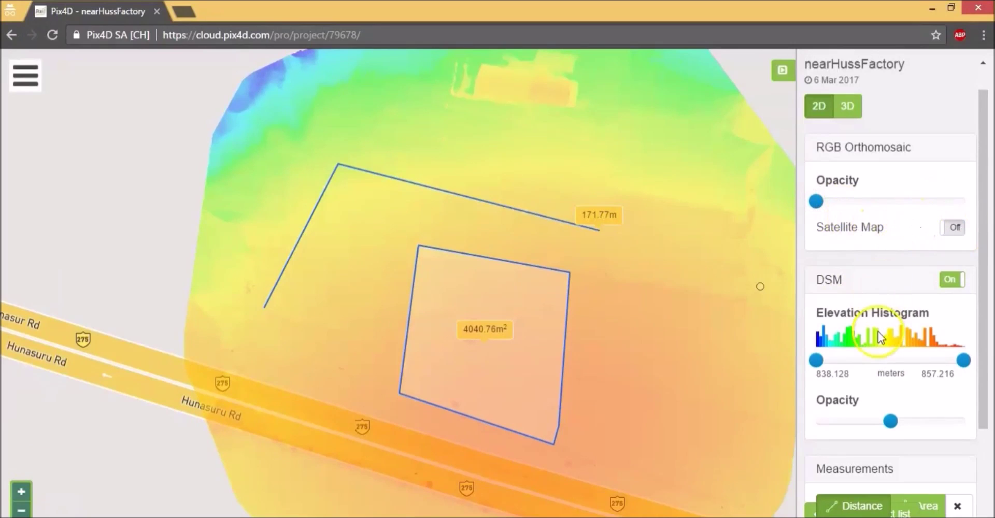
pyautogui.moveTo(965, 361); pyautogui.dragTo(925, 362)
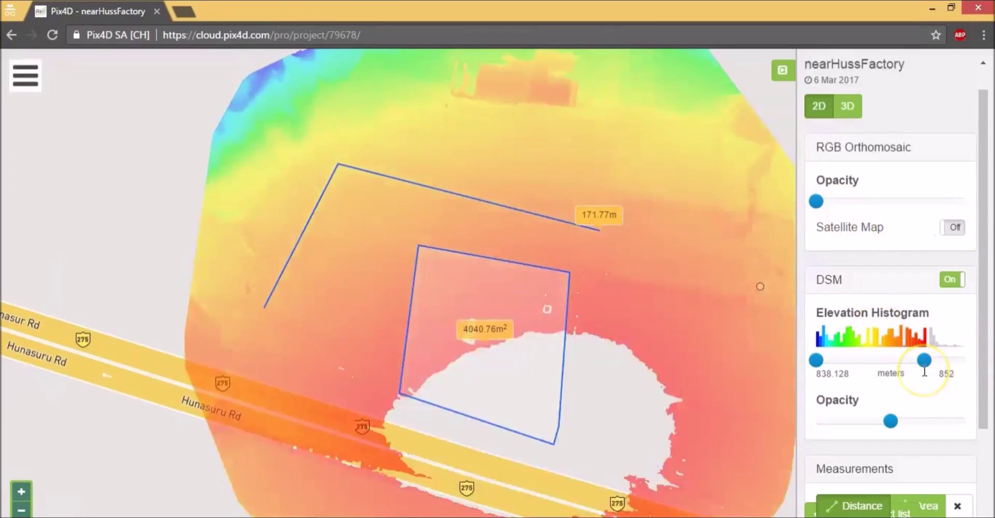
pyautogui.moveTo(924, 361); pyautogui.dragTo(967, 362)
# Step: Review the project outputs available in the Download menu, then close it
pyautogui.scroll(1, 967, 362)
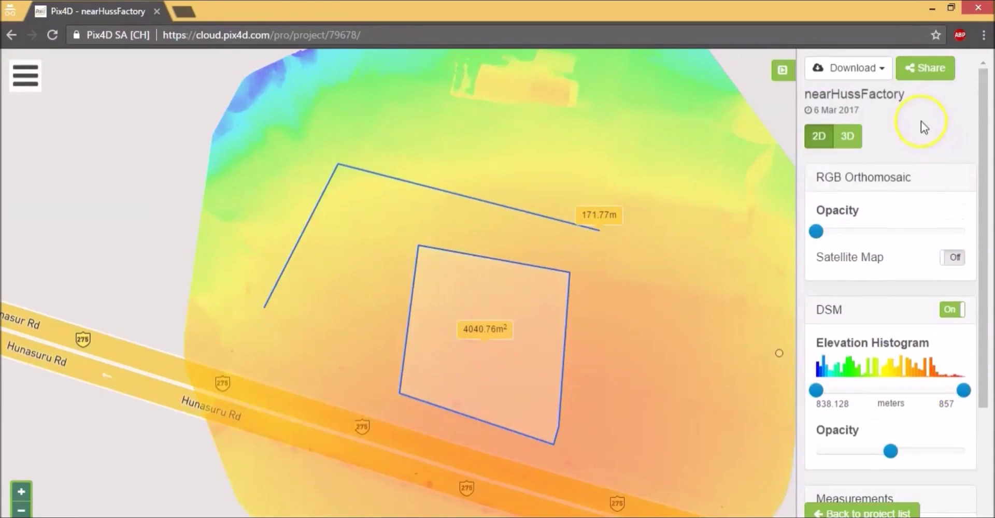
pyautogui.click(883, 69)
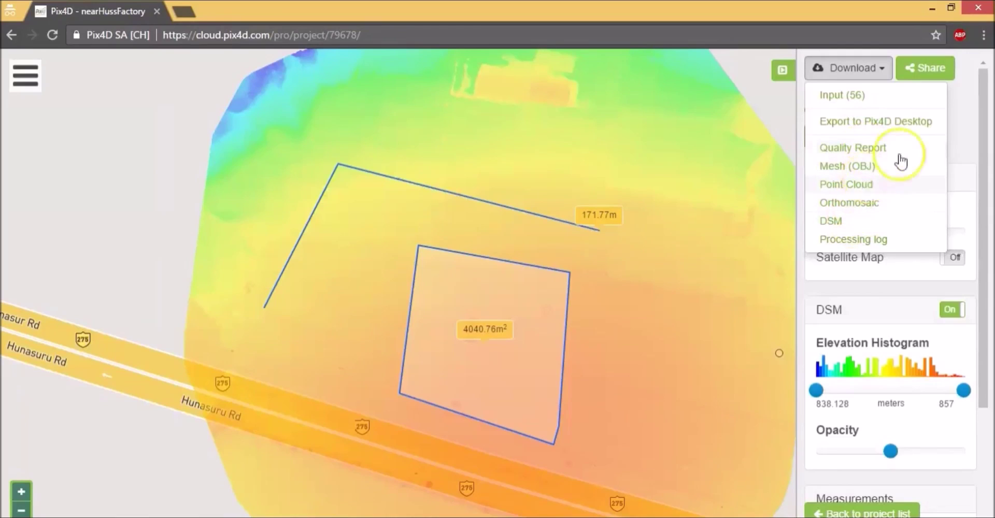
pyautogui.click(974, 120)
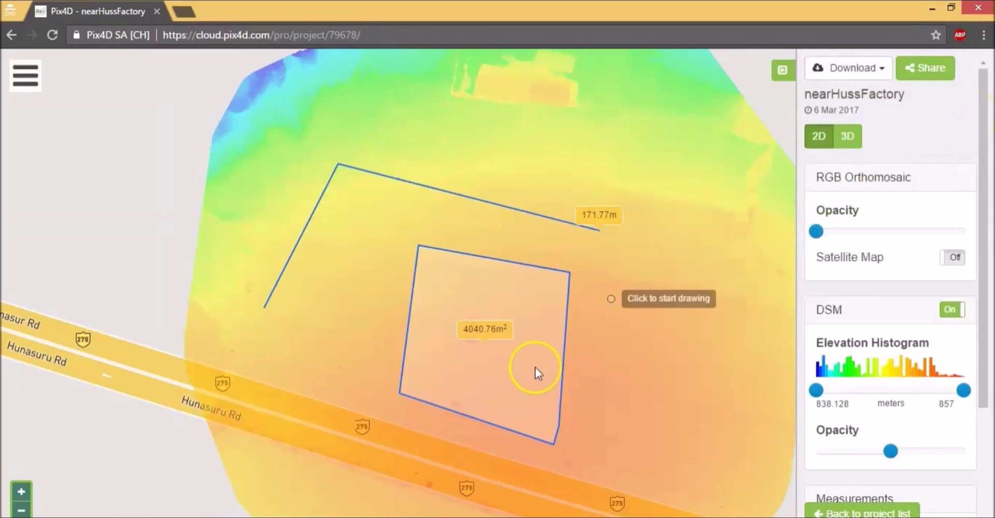